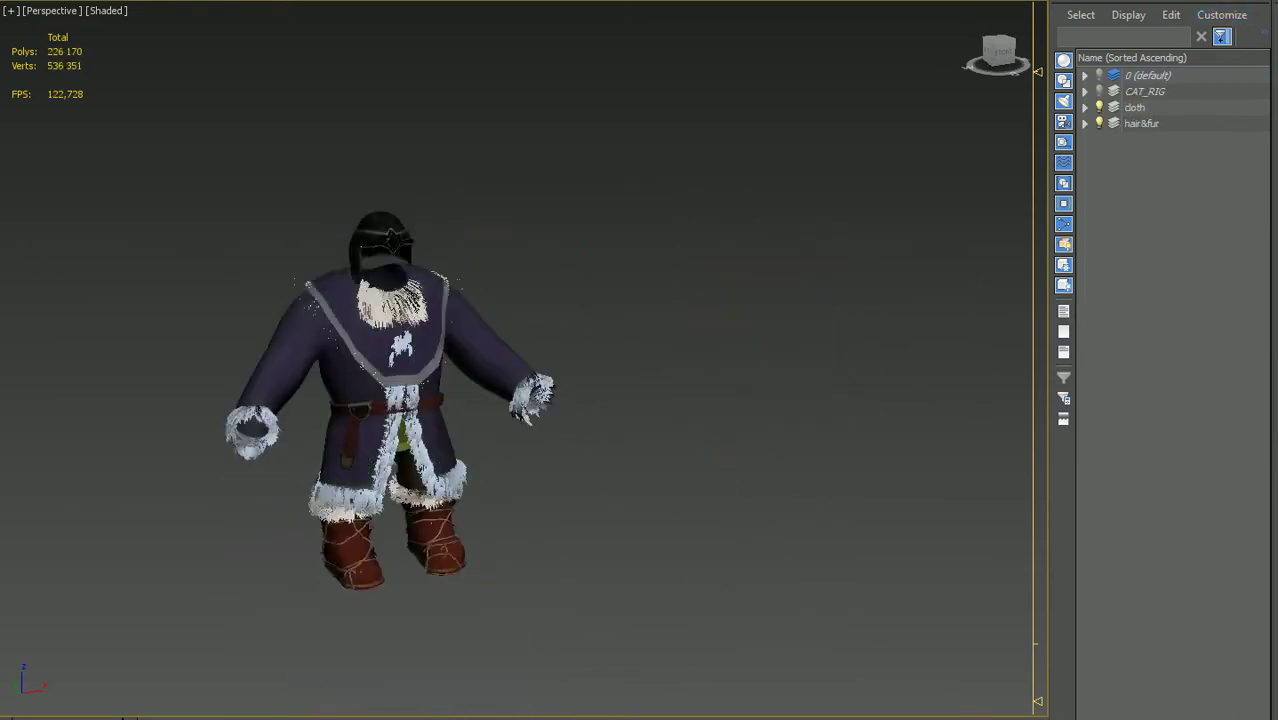
scroll(380, 240, "up", 4)
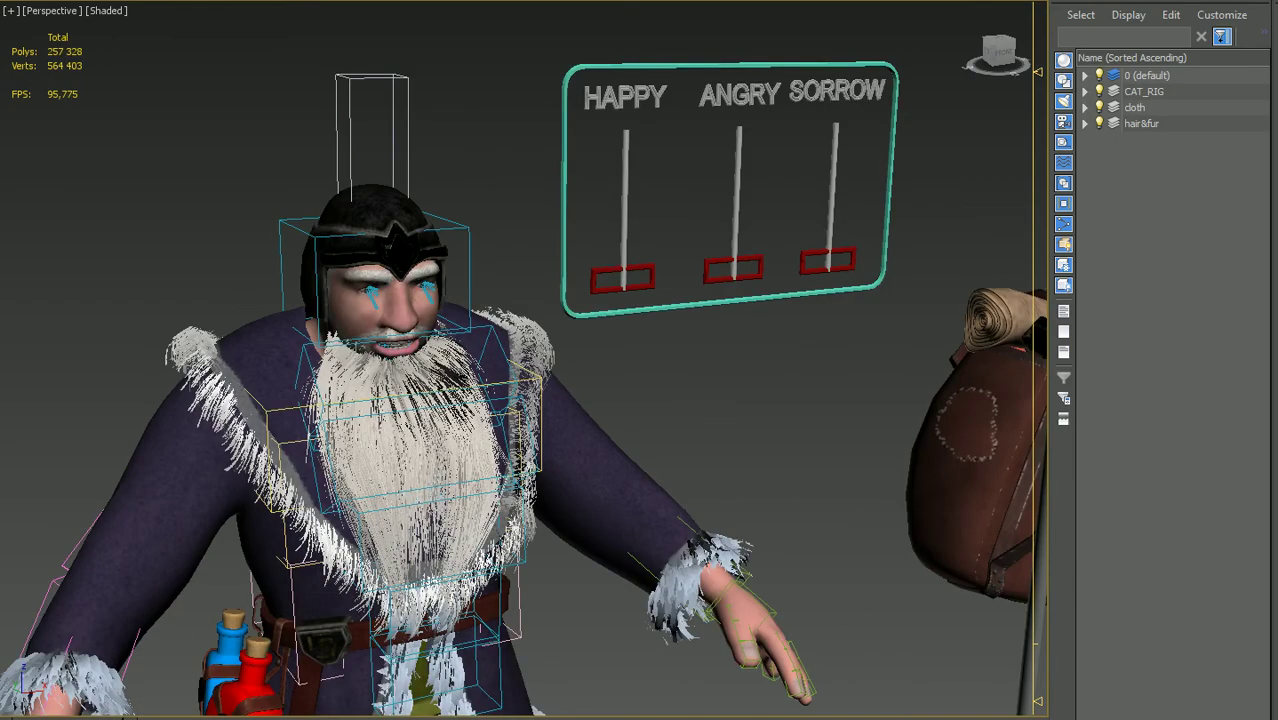
left_click(622, 278)
key("F4")
scroll(635, 300, "up", 3)
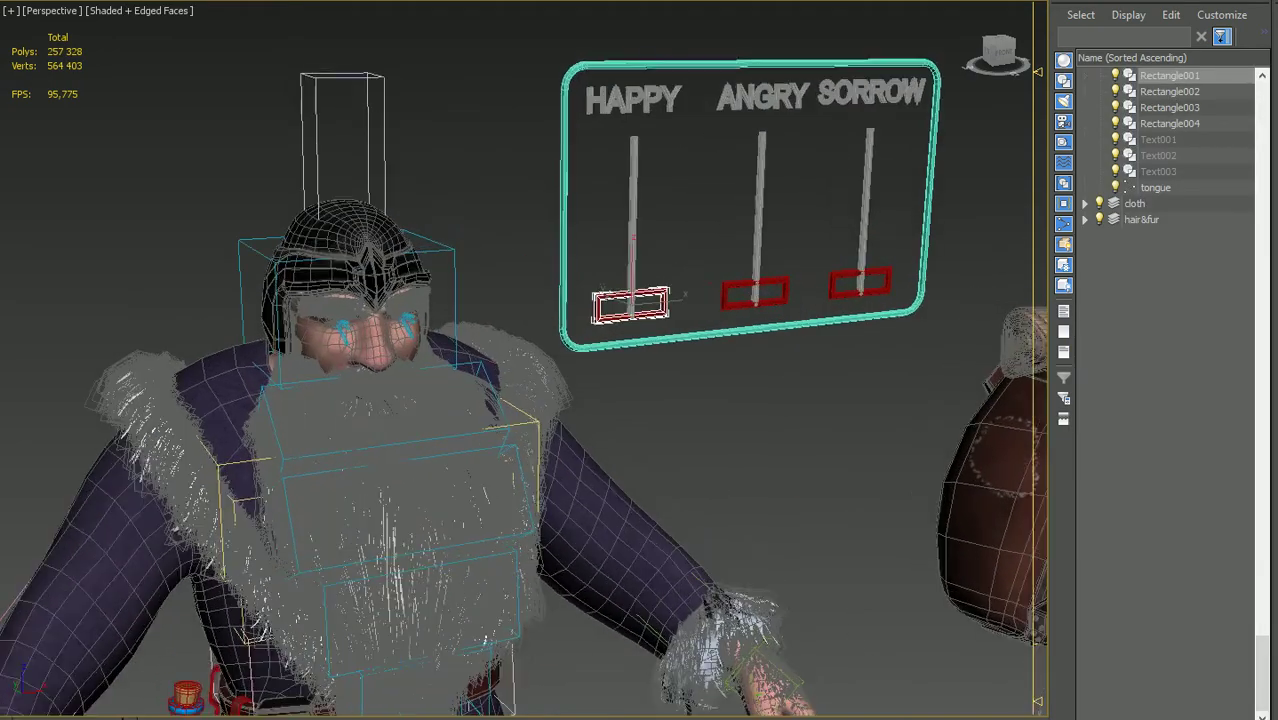
middle_click_drag(688, 300, 760, 320, "alt")
scroll(790, 335, "up", 3)
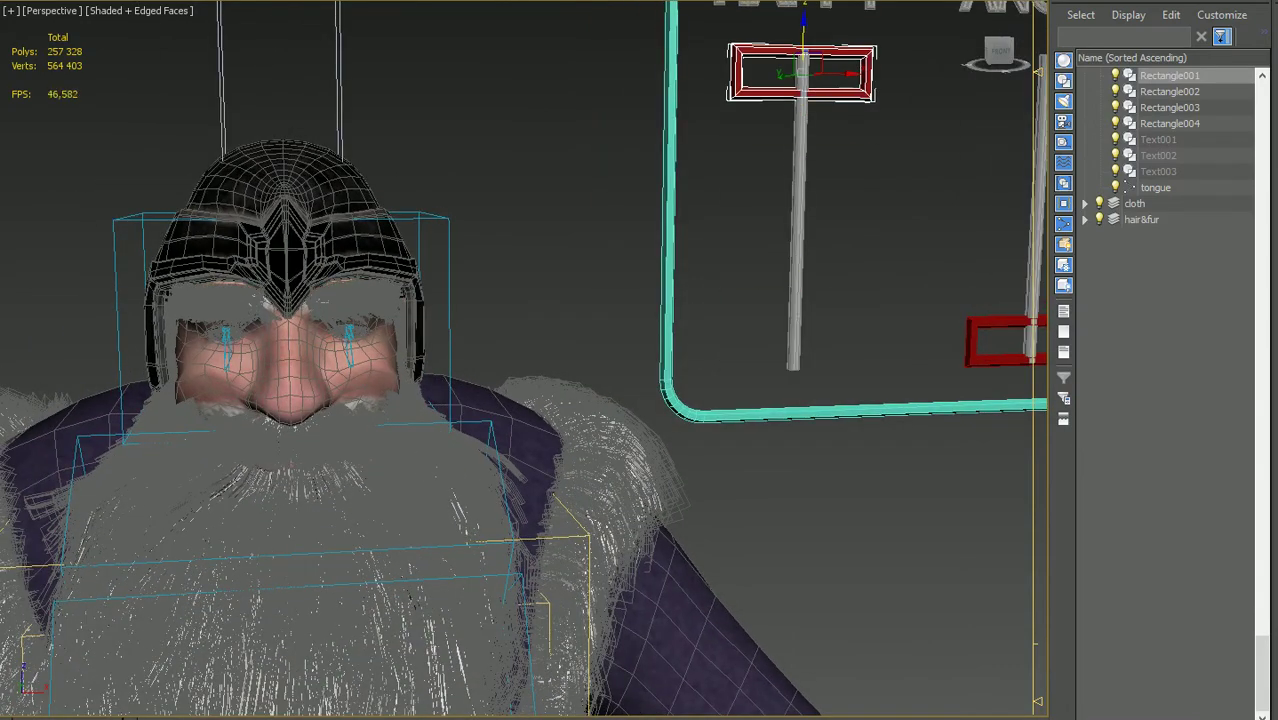
left_click_drag(795, 340, 795, 345)
middle_click_drag(800, 345, 708, 345)
left_click(892, 348)
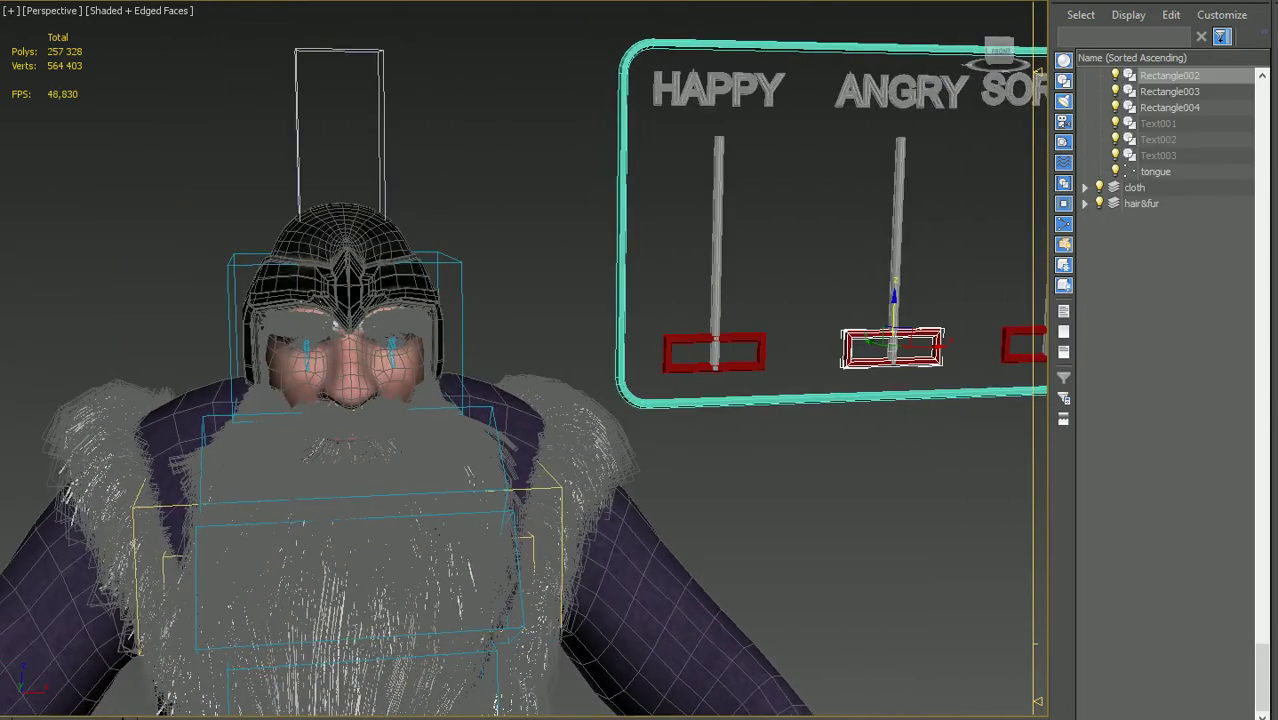
left_click_drag(892, 345, 894, 346)
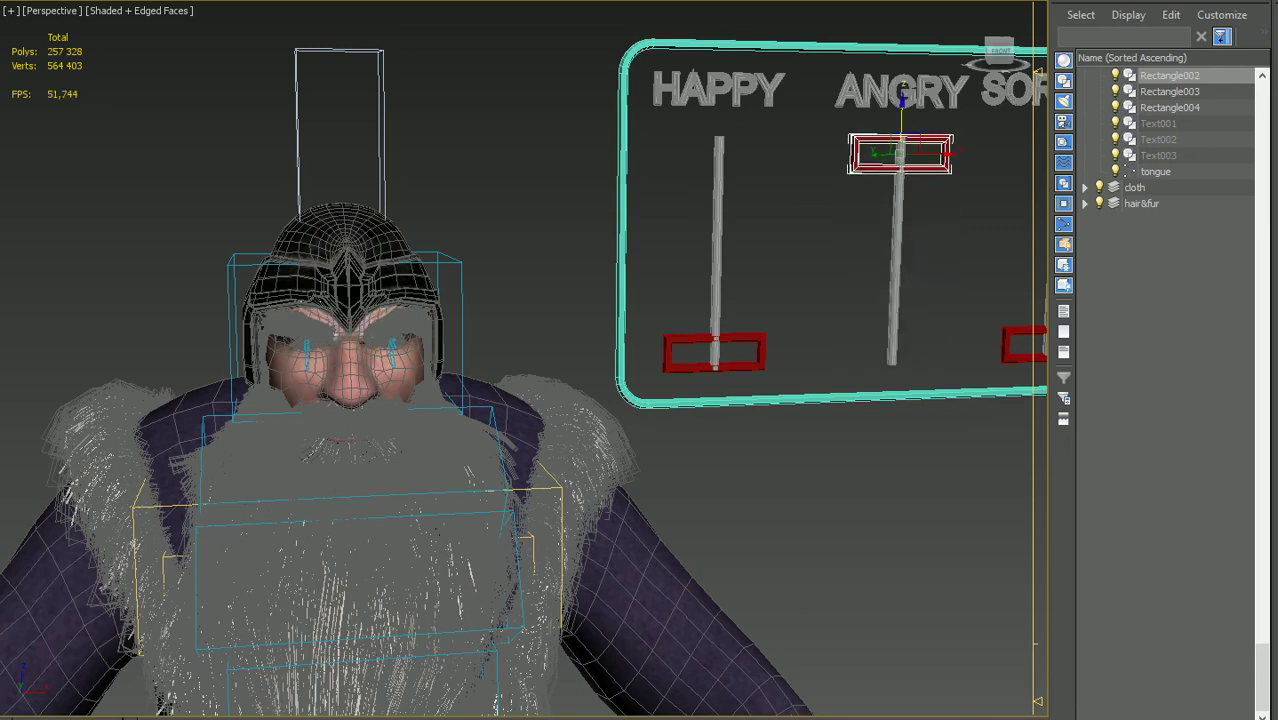
middle_click_drag(894, 346, 776, 348)
left_click(934, 347)
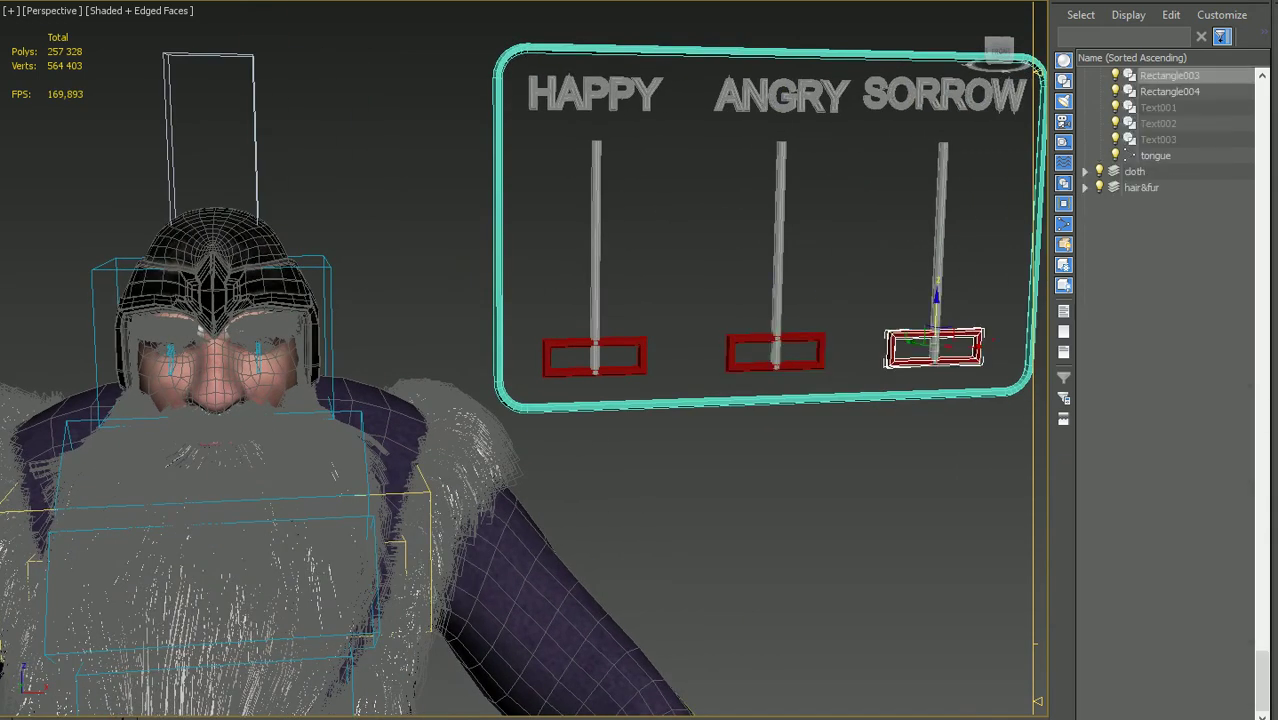
mouse_move(934, 347)
left_mouse_down()
mouse_move(942, 158)
mouse_move(934, 350)
left_mouse_up()
middle_click_drag(934, 350, 760, 400, "alt")
key("F4")
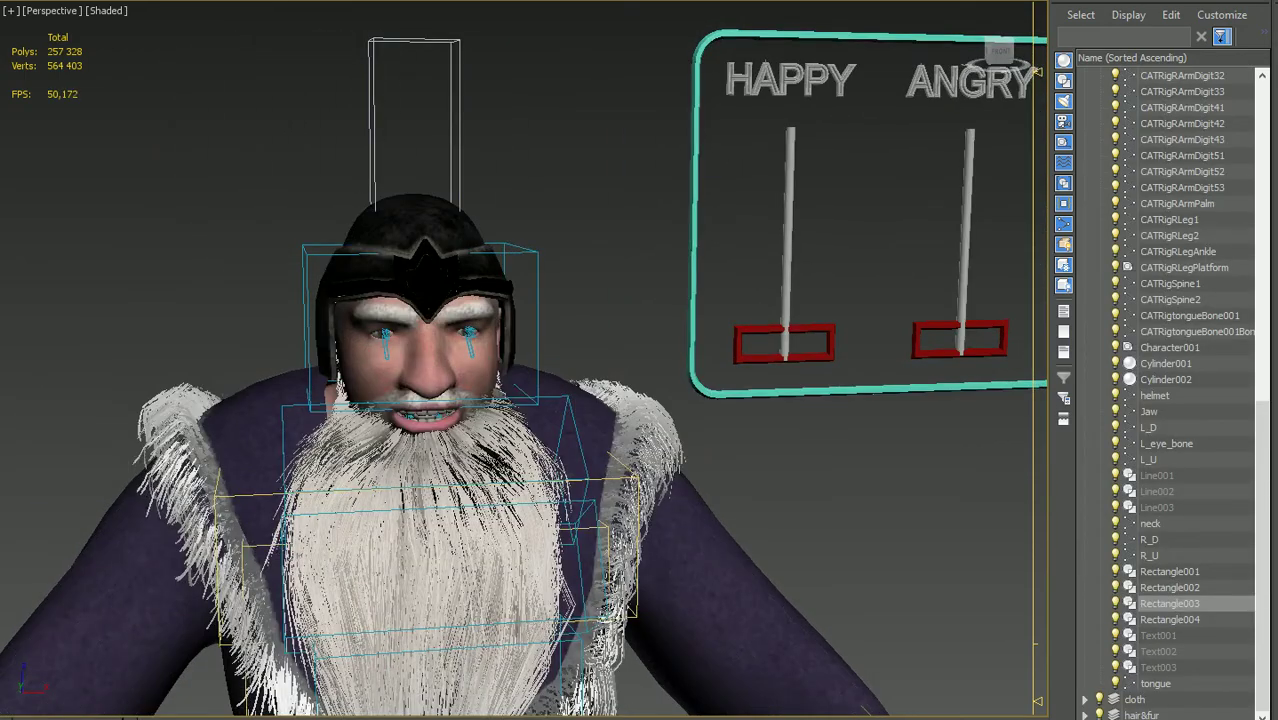
Tilt the CATRighead head bone to test it, then return it upright.
left_click(415, 318)
mouse_move(390, 345)
left_mouse_down()
mouse_move(536, 696)
mouse_move(600, 620)
left_mouse_up()
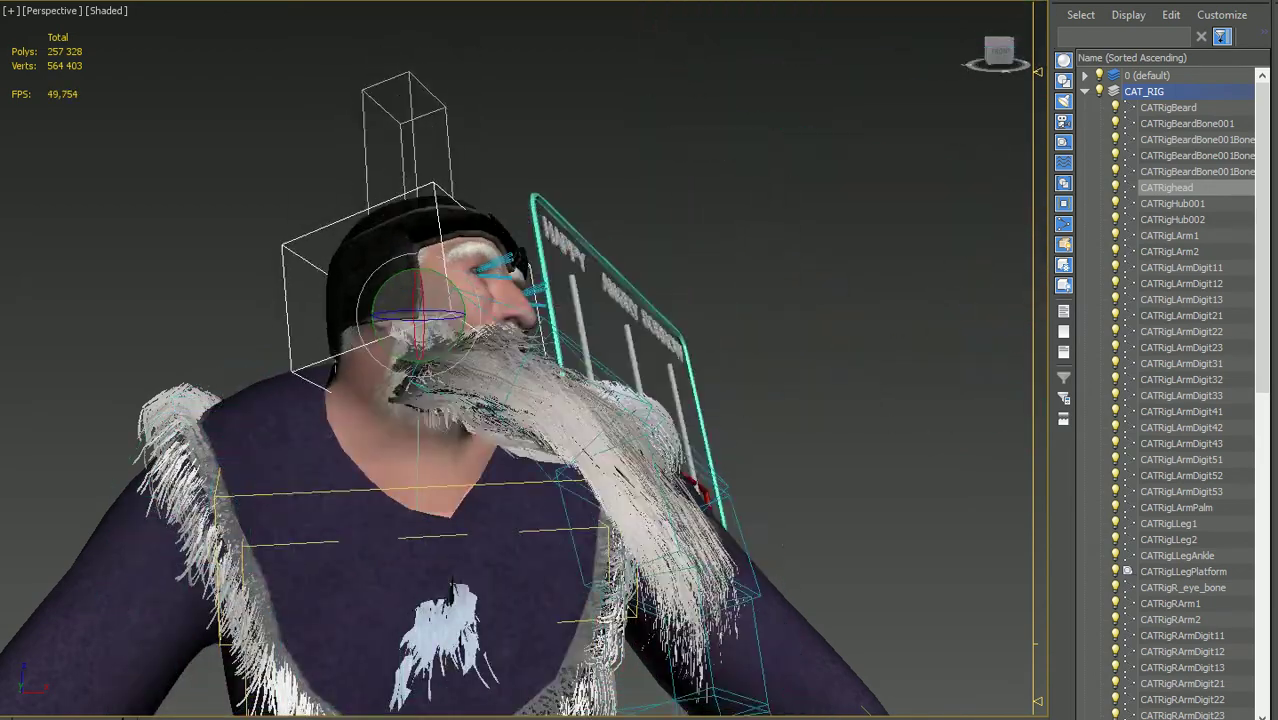
left_click_drag(600, 620, 560, 420)
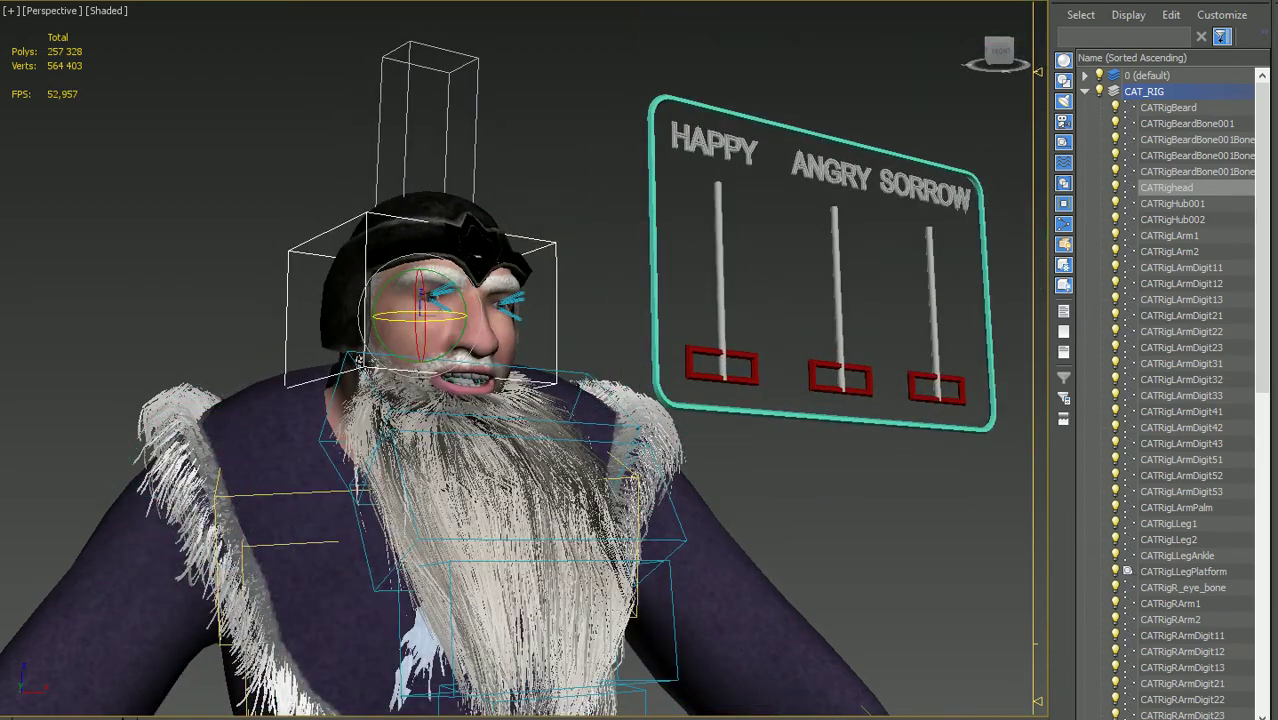
Rotate the beard bone chain about 15 degrees sideways.
left_click(357, 360)
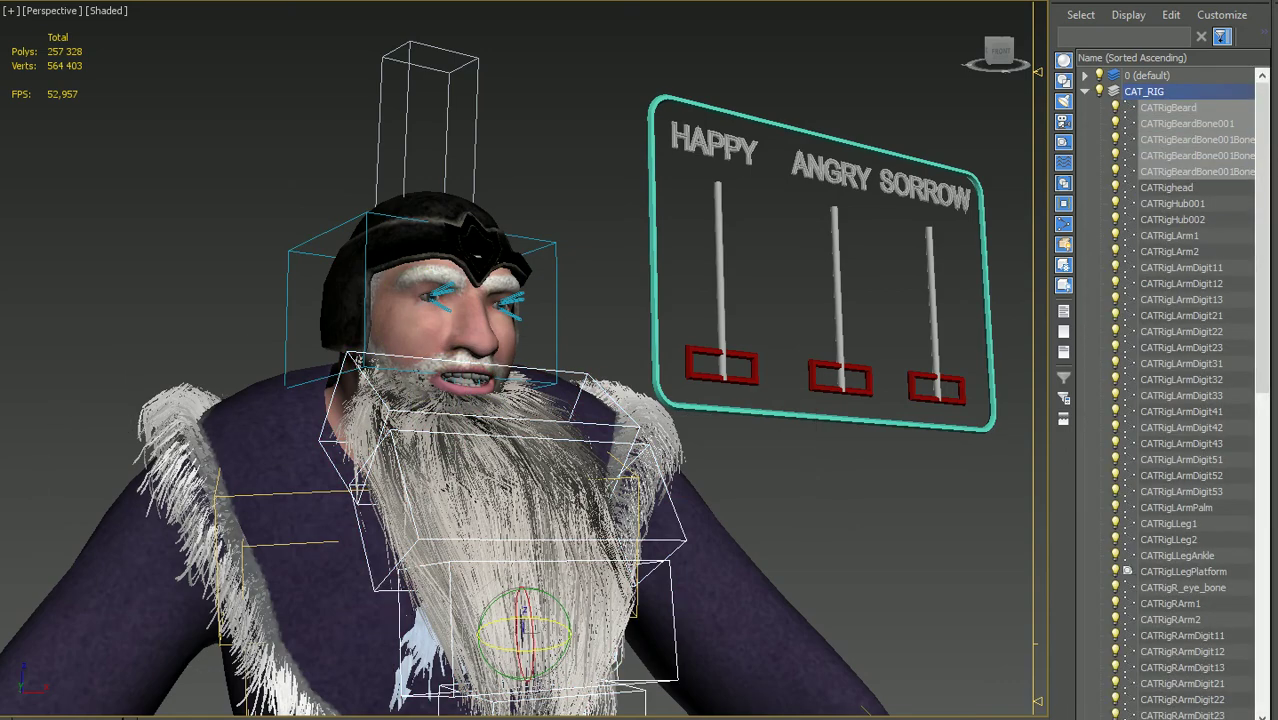
right_click(528, 408)
left_click(570, 460)
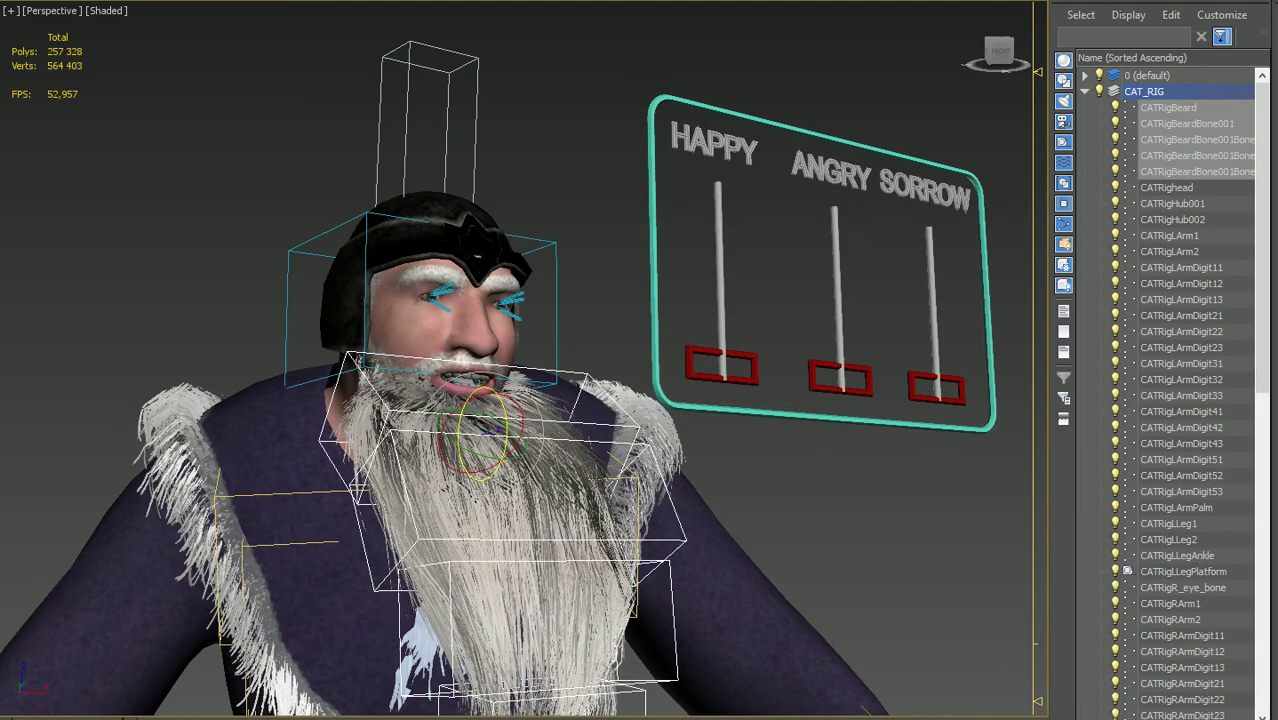
middle_click_drag(500, 400, 430, 400, "alt")
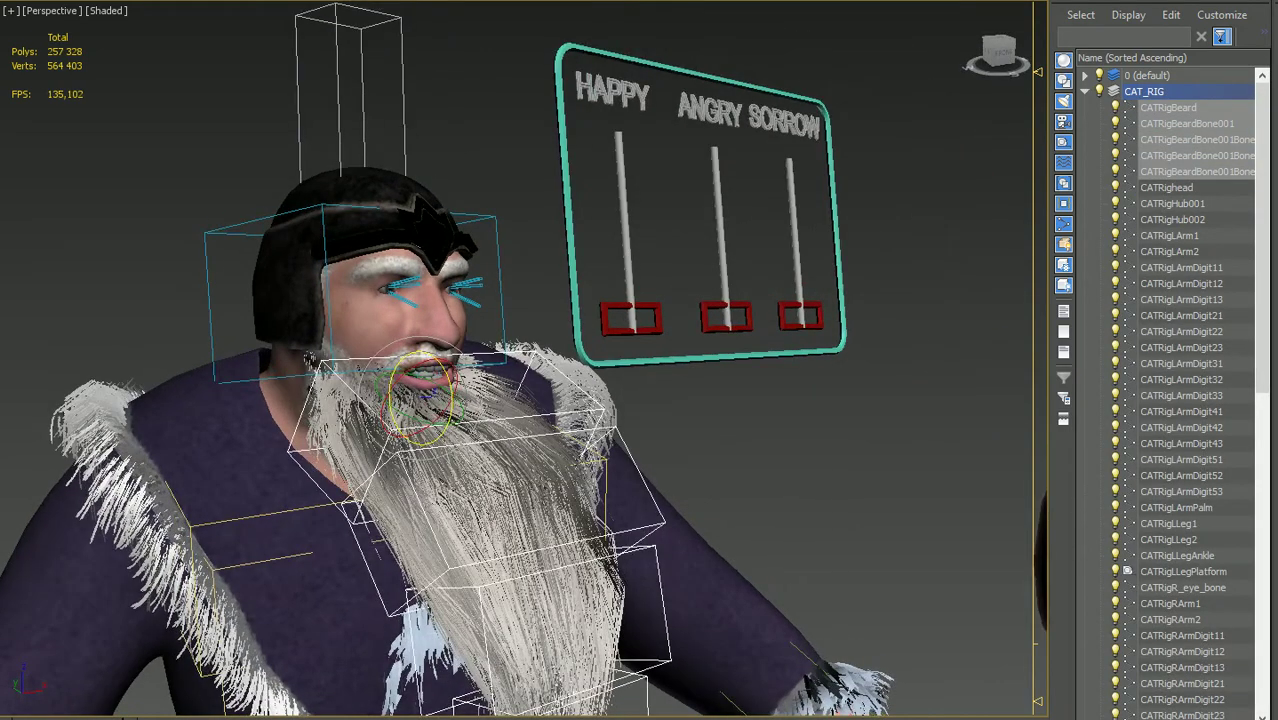
left_click_drag(452, 395, 458, 402)
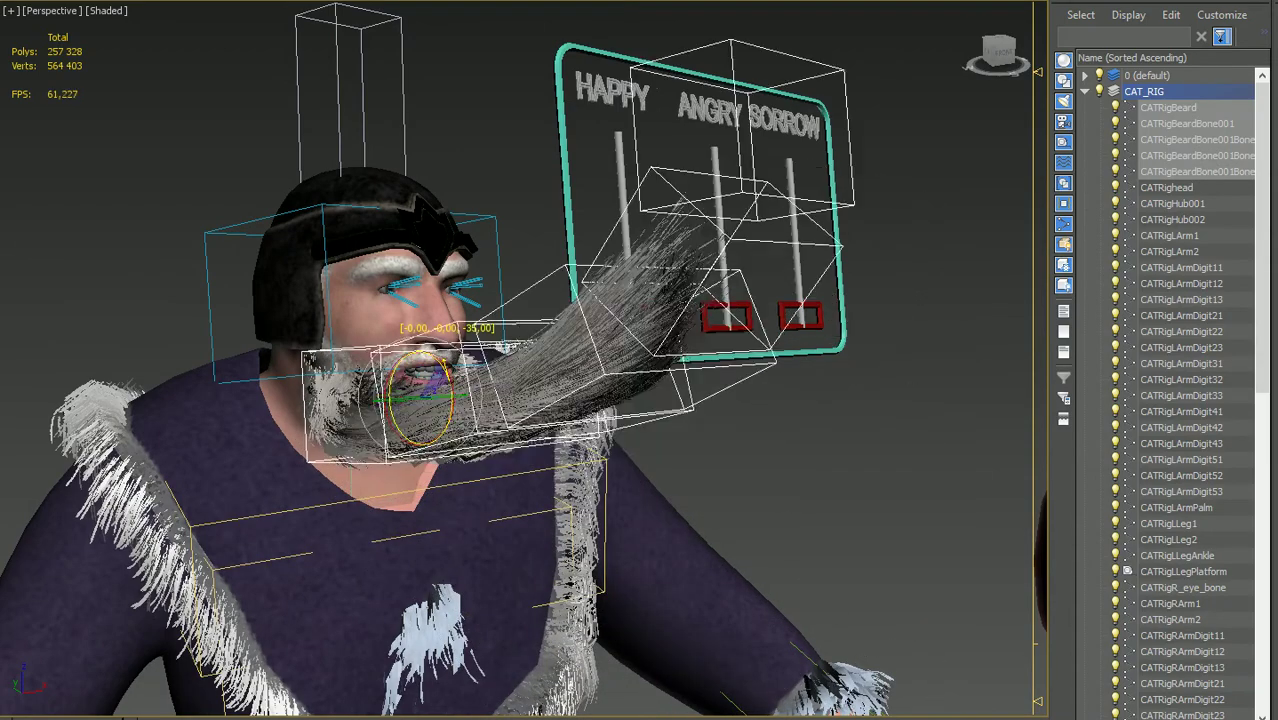
middle_click_drag(500, 400, 570, 400, "alt")
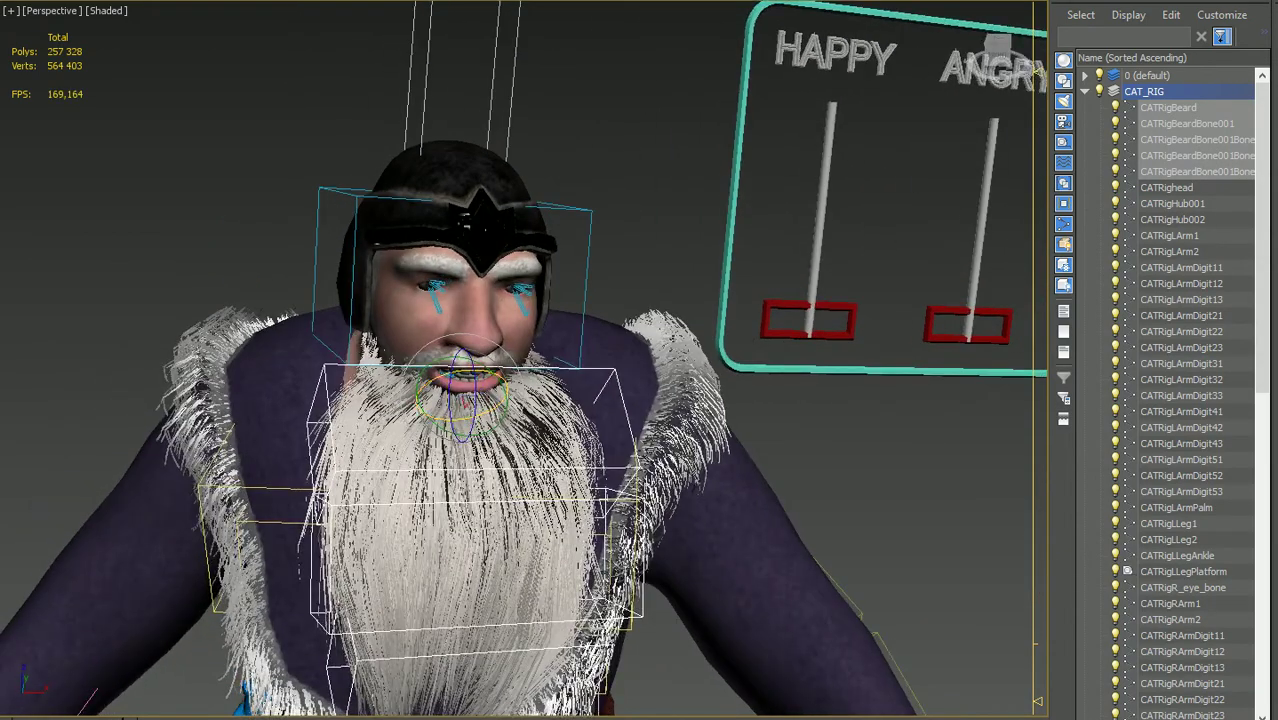
mouse_move(460, 395)
left_mouse_down()
mouse_move(470, 402)
mouse_move(464, 392)
left_mouse_up()
Rotate the left eye's lower bone L_D slightly.
scroll(450, 418, "up", 5)
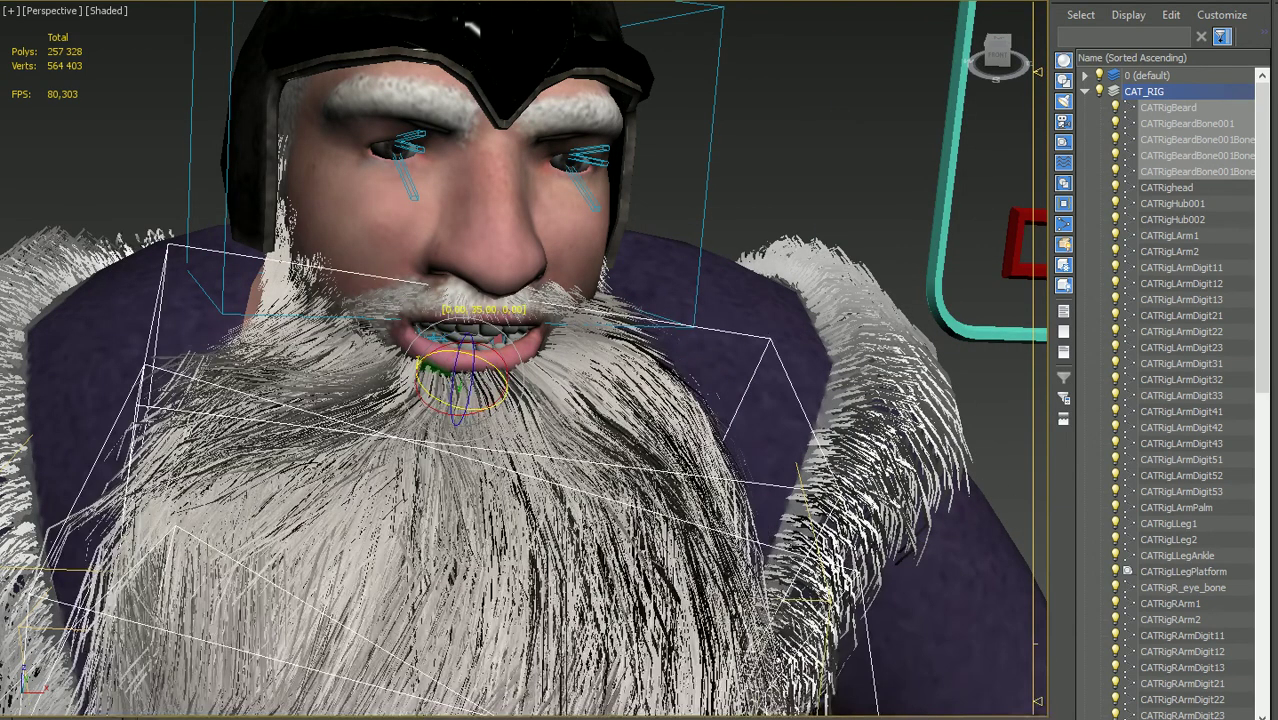
scroll(540, 370, "up", 2)
left_click(607, 135)
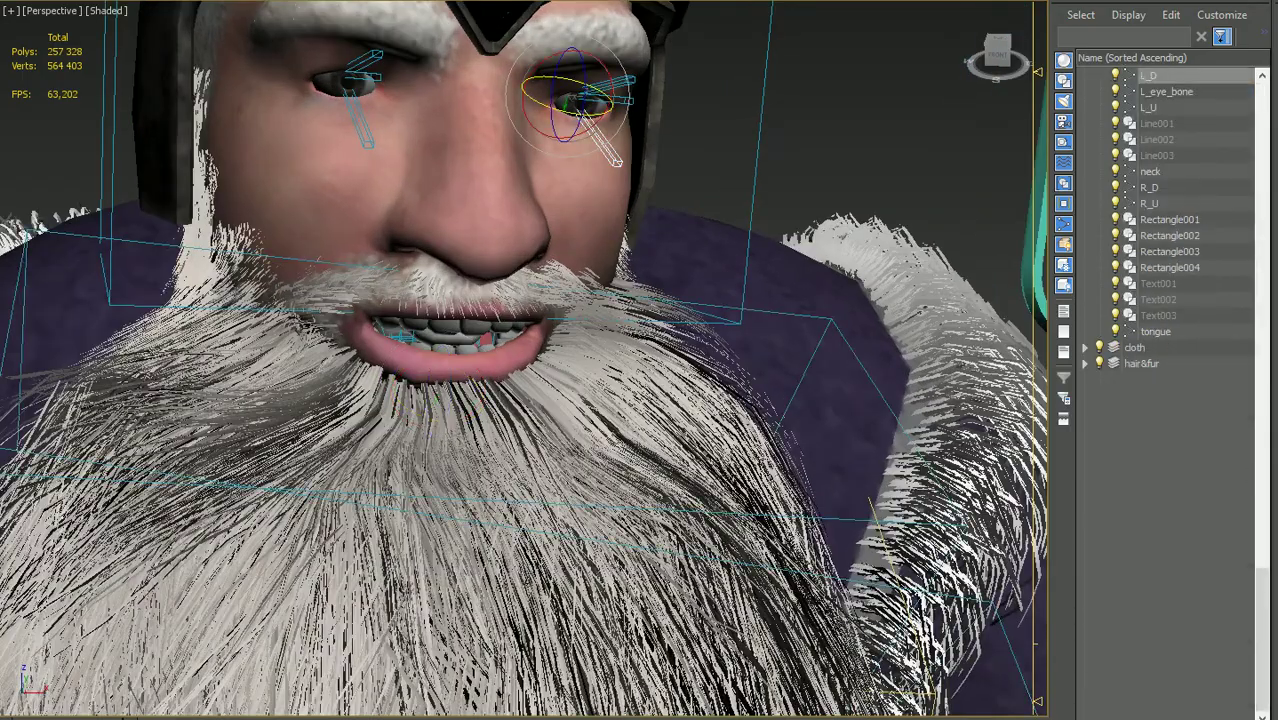
scroll(560, 200, "up", 4)
key("e")
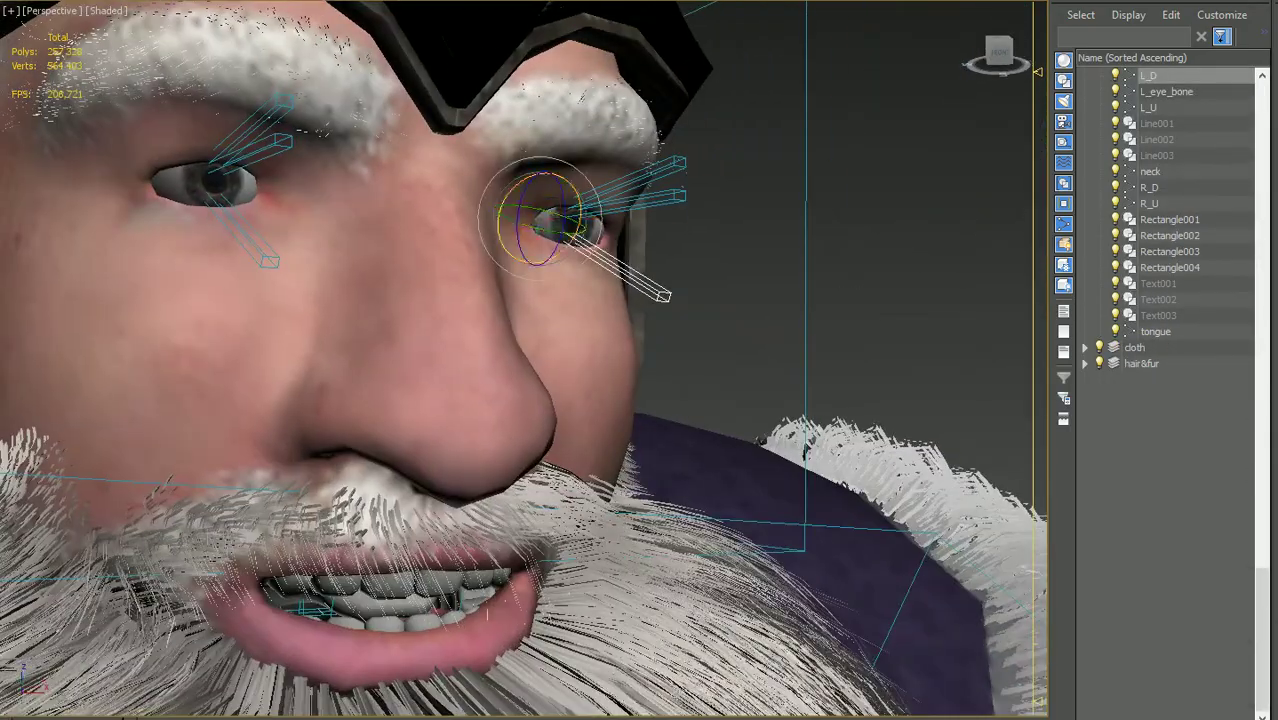
left_click_drag(548, 185, 561, 187)
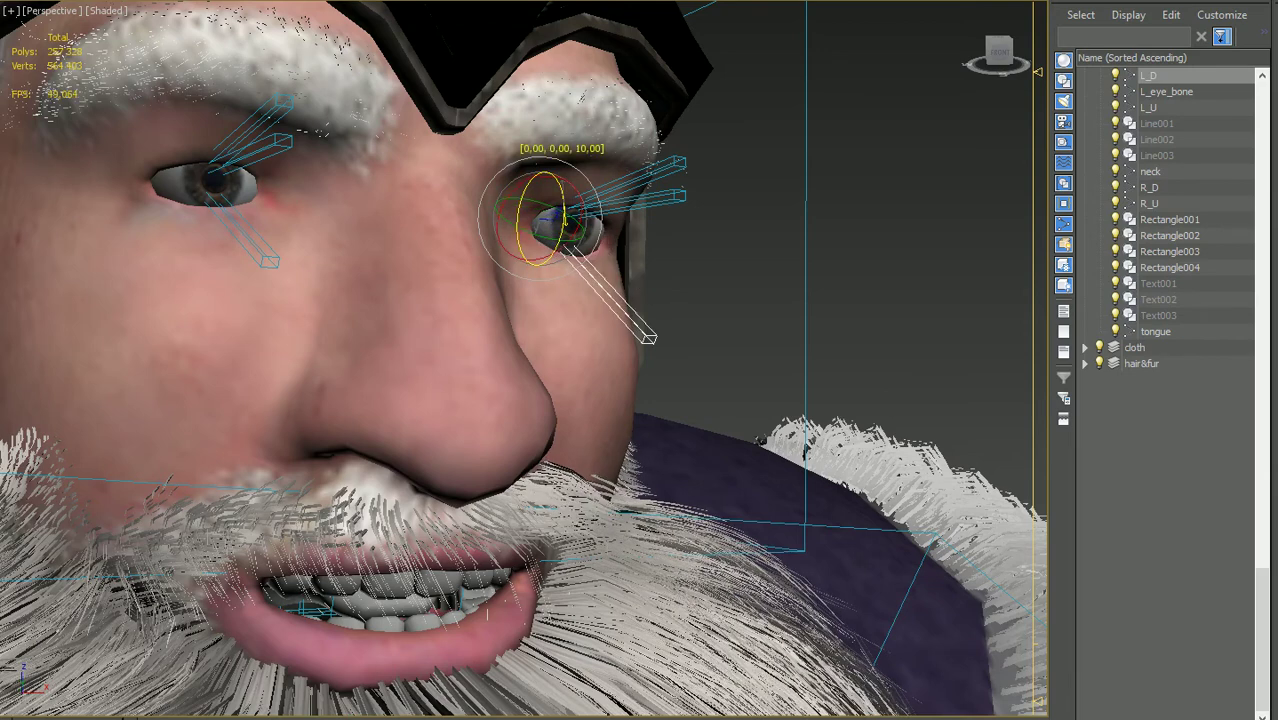
Test the R_U bone, then turn CATRigR_eye_bone to aim both eyeballs in a new direction.
left_click(281, 103)
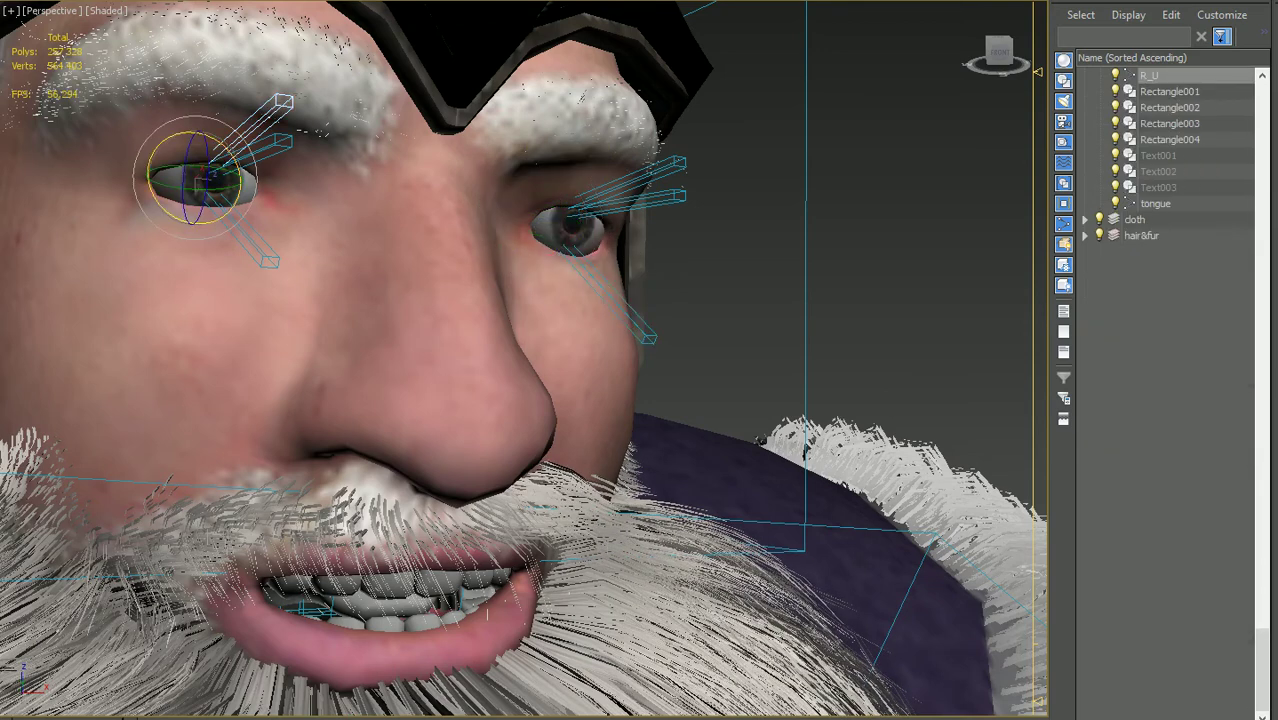
left_click_drag(281, 103, 281, 103)
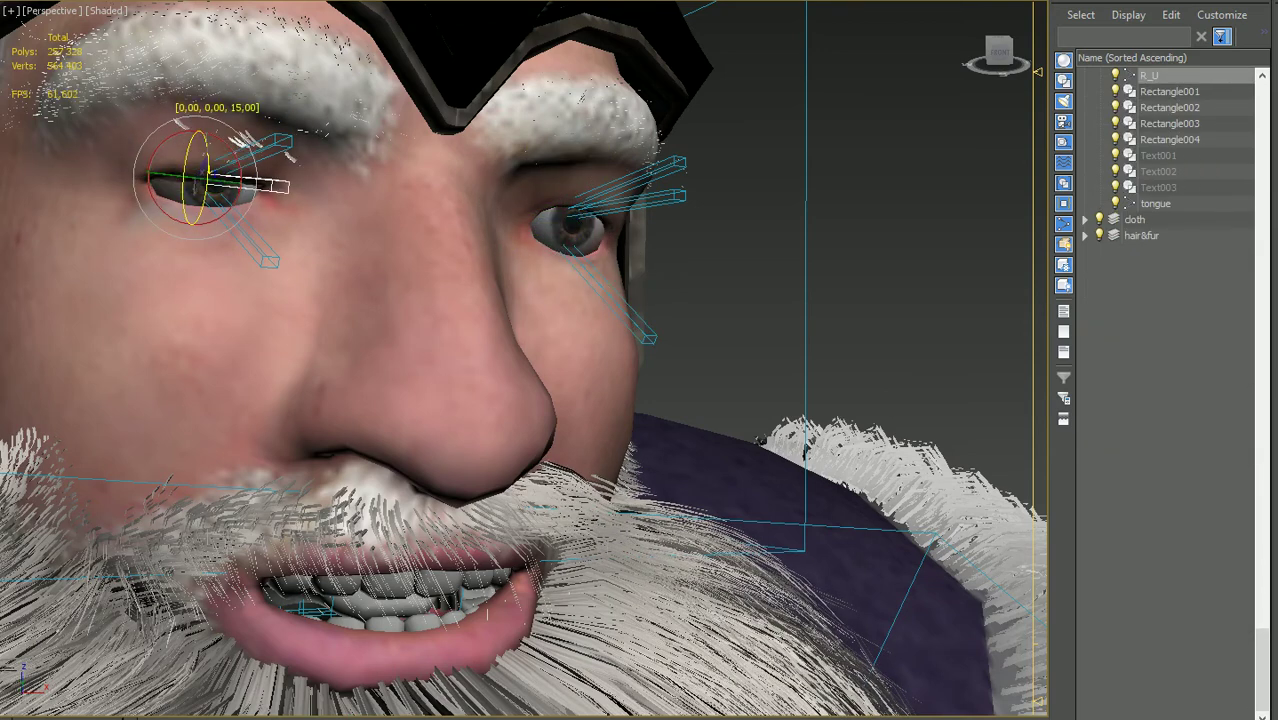
left_click(283, 142)
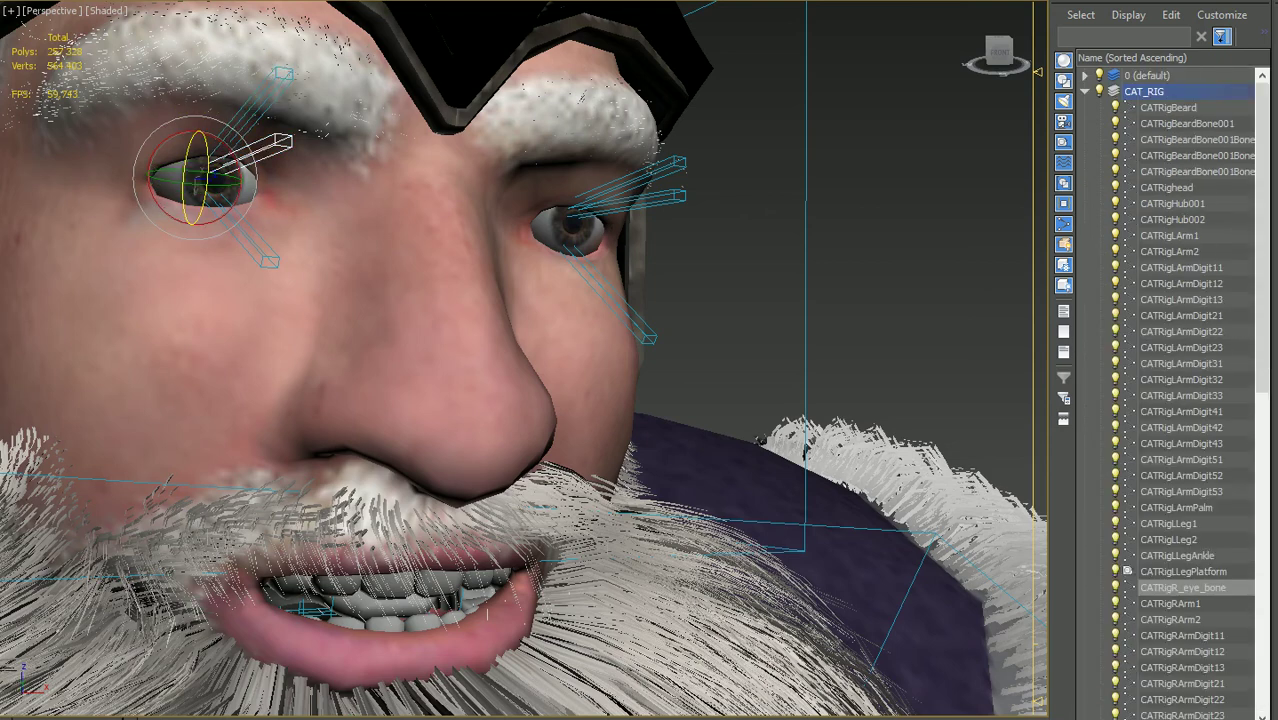
mouse_move(200, 135)
left_mouse_down()
mouse_move(262, 200)
mouse_move(290, 195)
left_mouse_up()
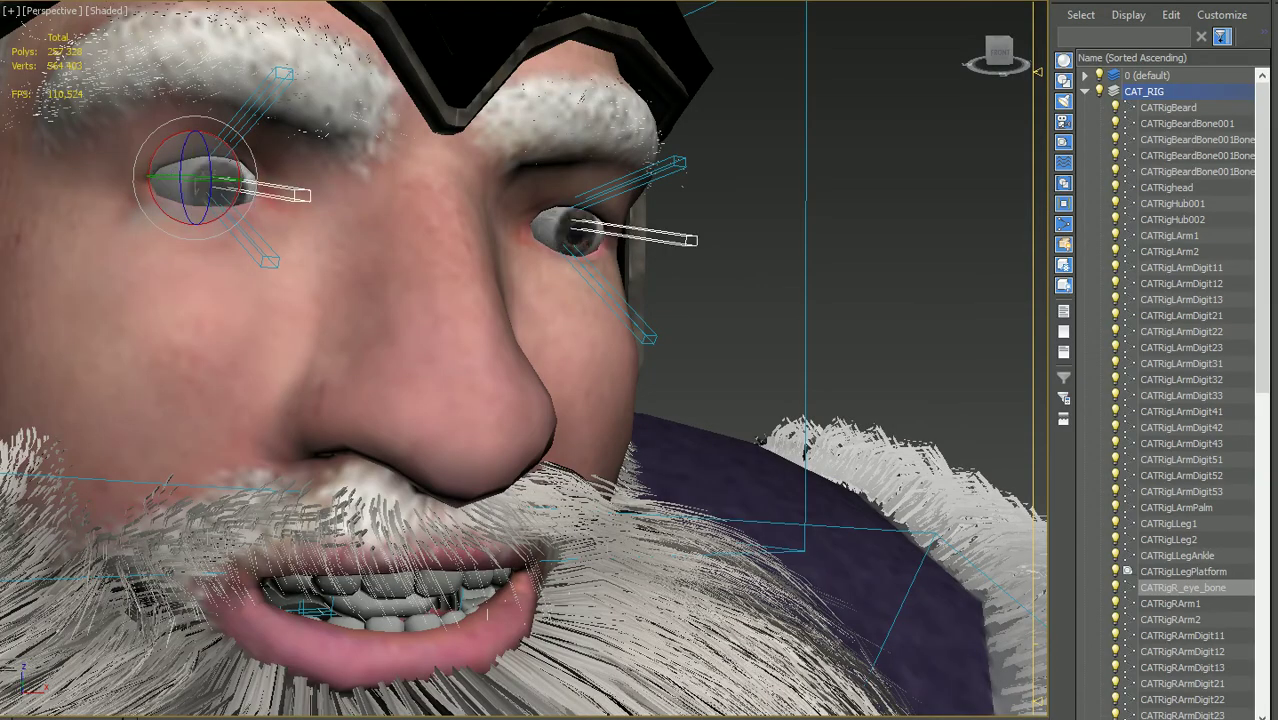
middle_click_drag(520, 600, 522, 278)
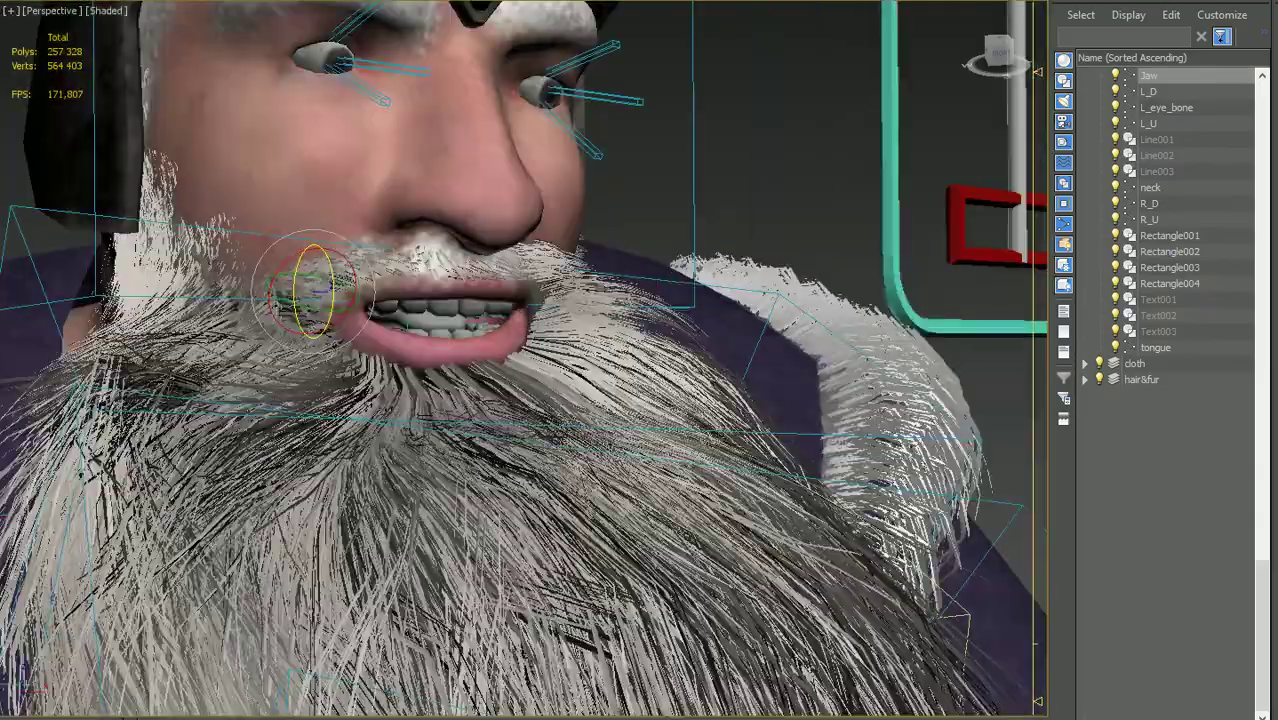
Rotate the Jaw bone downward so the mouth hangs open, revealing the tongue.
middle_click_drag(500, 400, 420, 330, "alt")
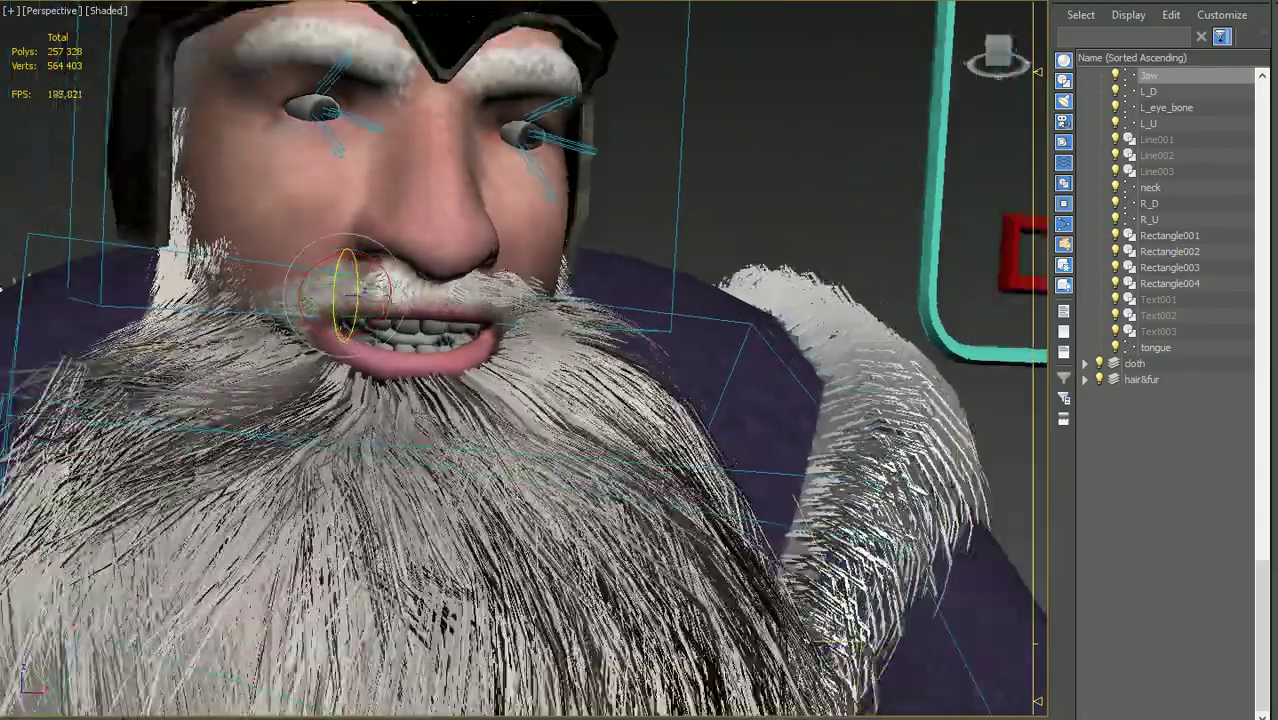
mouse_move(385, 300)
left_mouse_down()
mouse_move(388, 341)
mouse_move(386, 300)
left_mouse_up()
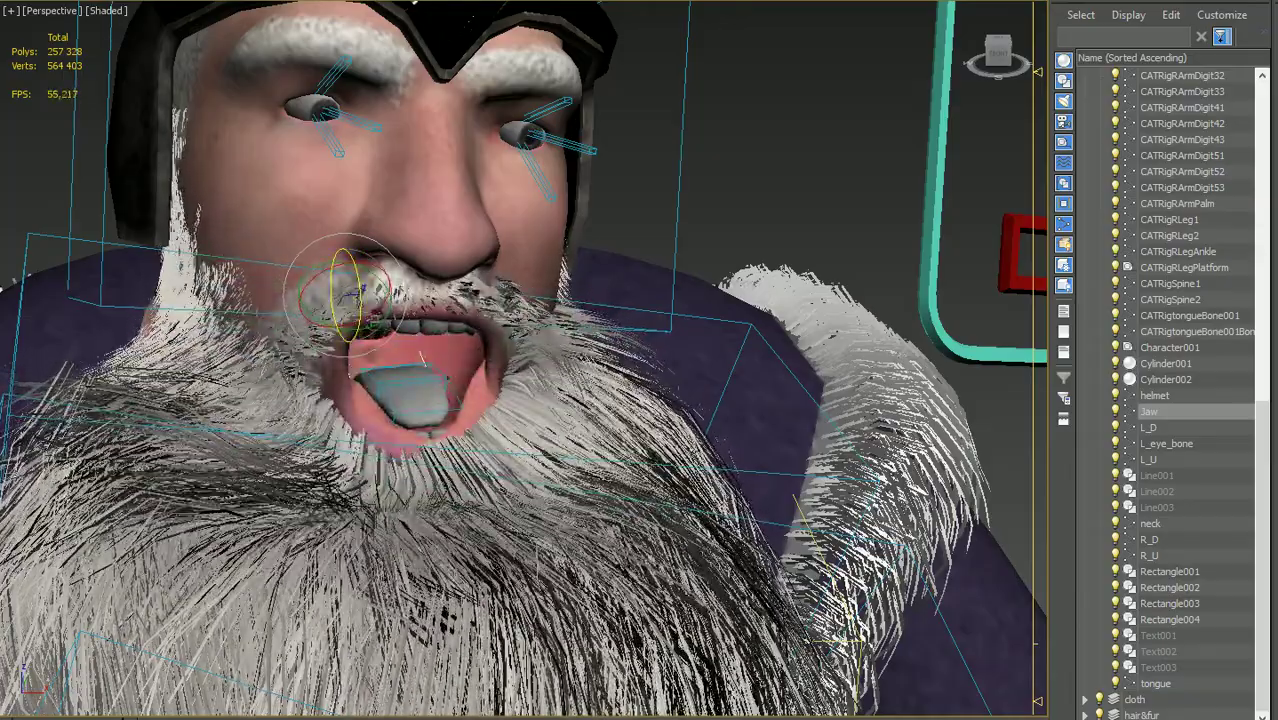
scroll(1165, 380, "down", 5)
middle_click_drag(520, 400, 400, 400, "alt")
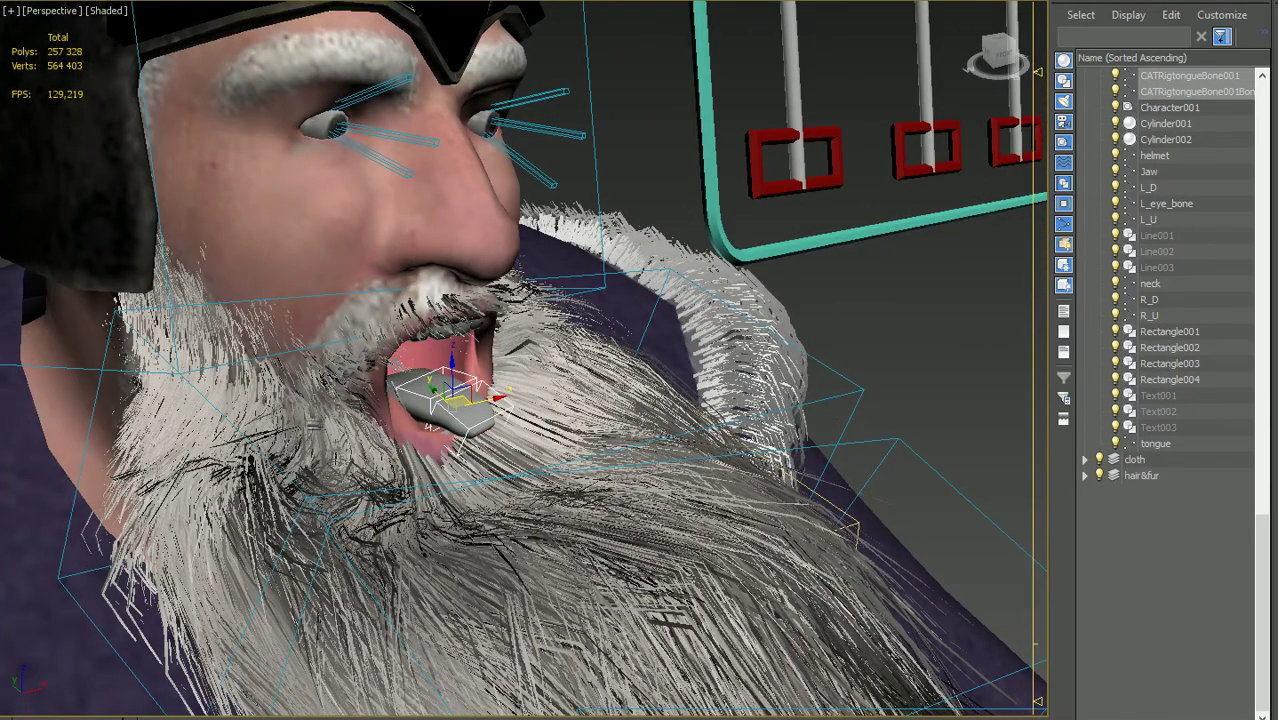
Rotate CATRigtongueBone001 -15° on Z so the tongue hangs over the lower lip.
scroll(1165, 380, "up", 5)
key("e")
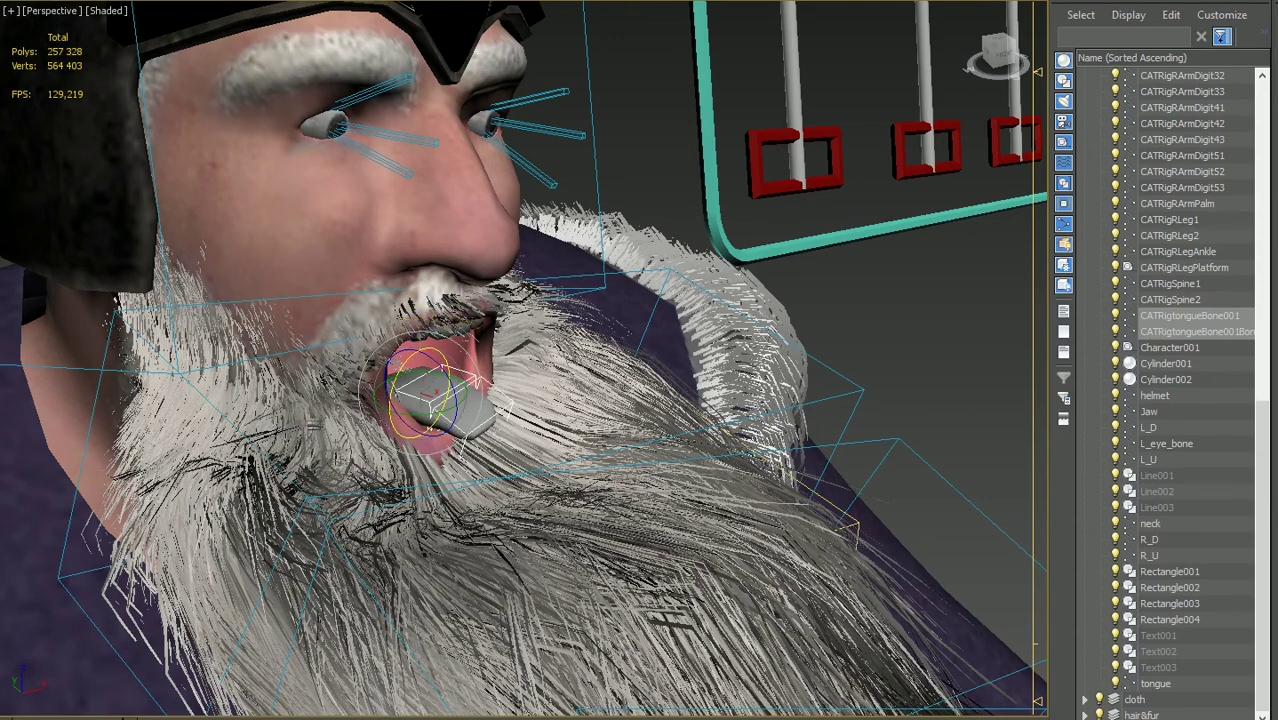
middle_click_drag(520, 400, 480, 400, "alt")
mouse_move(445, 398)
left_mouse_down()
mouse_move(440, 420)
mouse_move(430, 385)
left_mouse_up()
middle_click_drag(520, 400, 485, 310, "alt")
scroll(440, 400, "down", 5)
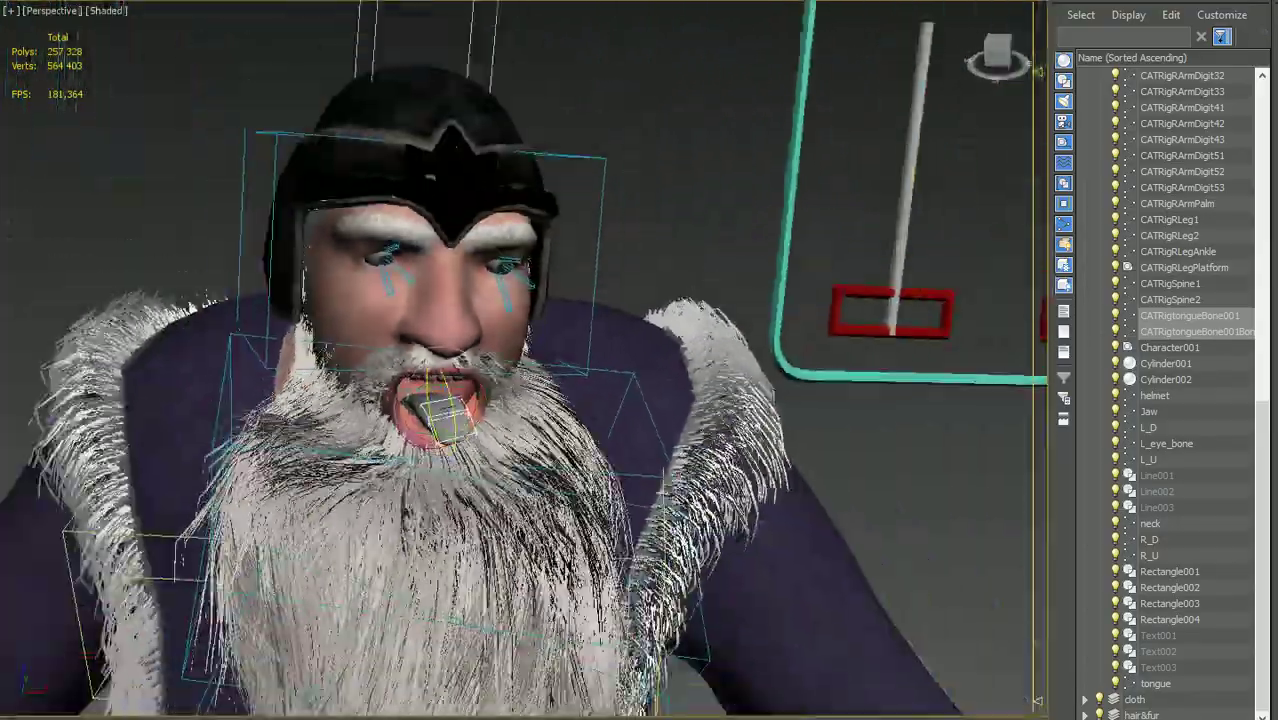
middle_click_drag(440, 400, 400, 400, "alt")
Toggle CAT_RIG visibility off and back on, and hide the cloth layer.
scroll(520, 360, "down", 5)
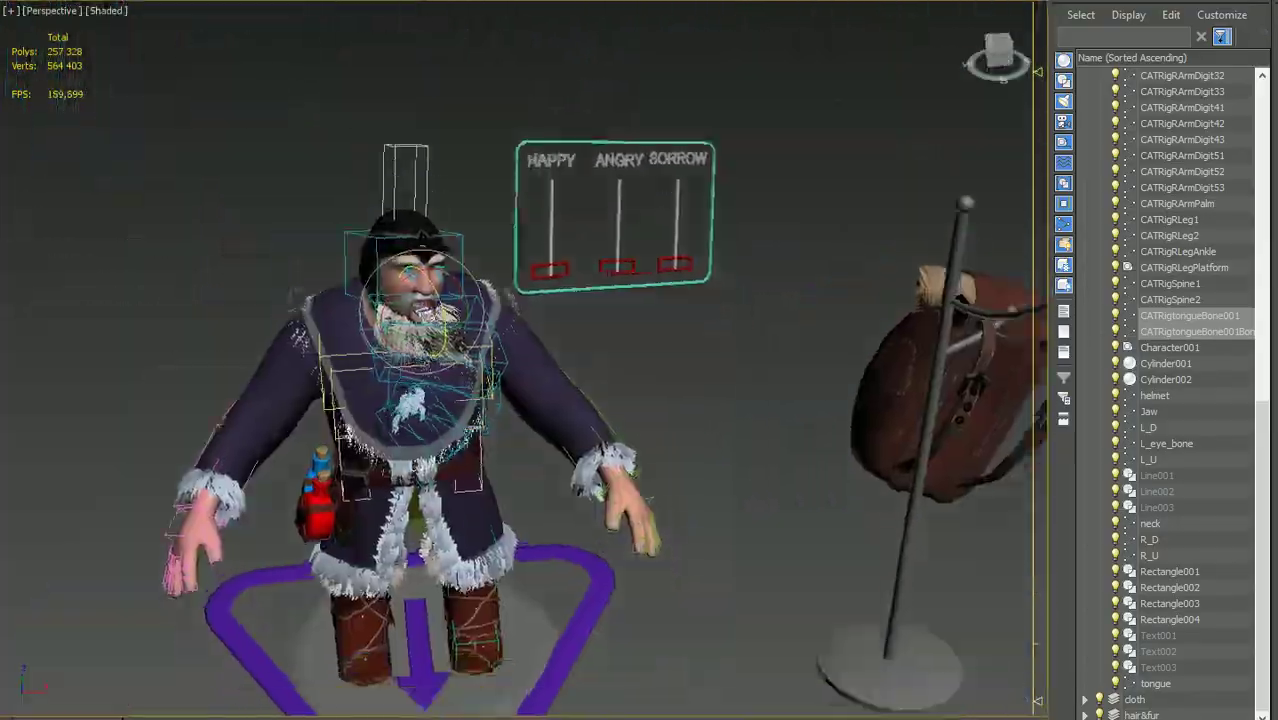
middle_click_drag(520, 360, 480, 360, "alt")
scroll(1180, 400, "up", 7)
scroll(1180, 400, "up", 1)
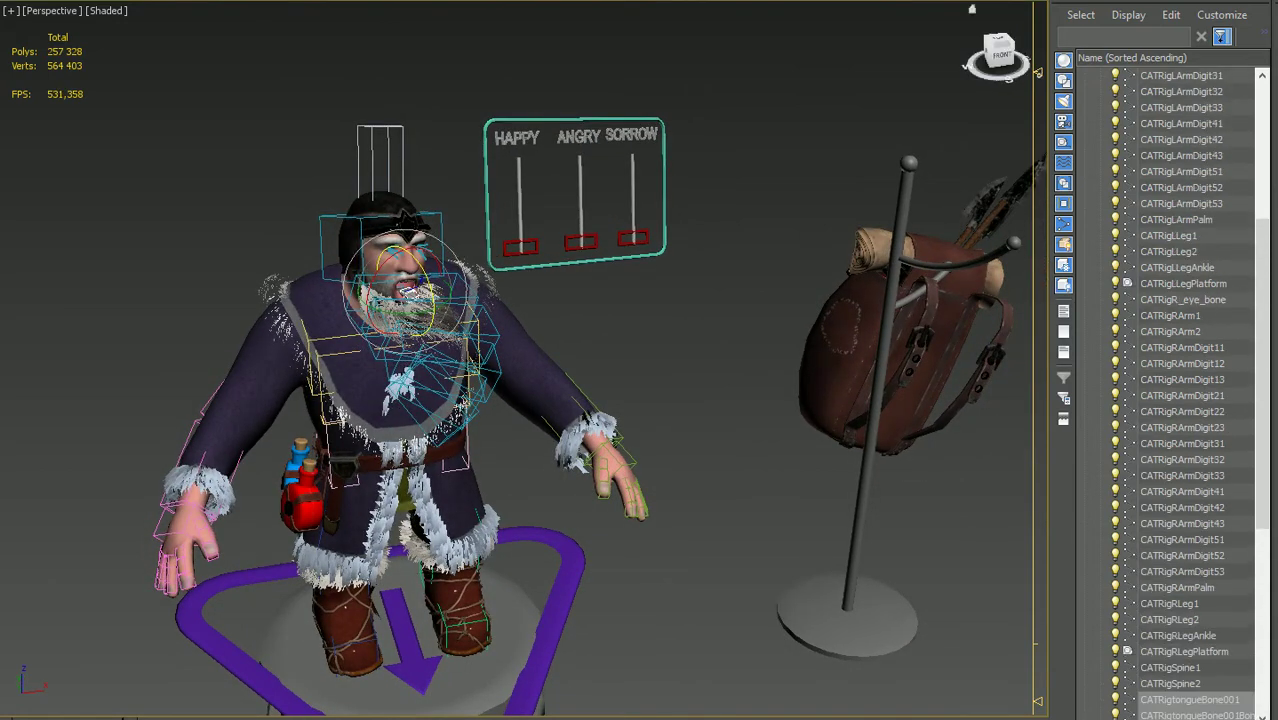
scroll(450, 380, "up", 2)
scroll(450, 380, "up", 3)
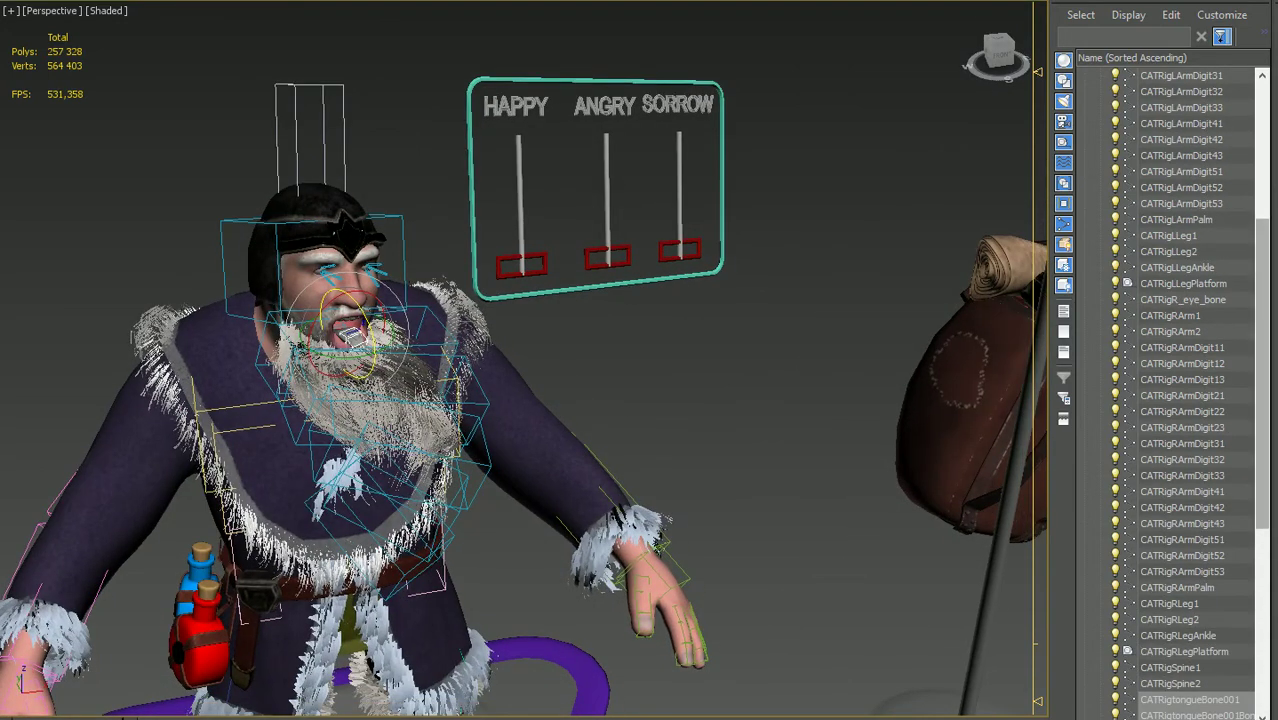
scroll(1180, 400, "up", 6)
left_click(1085, 91)
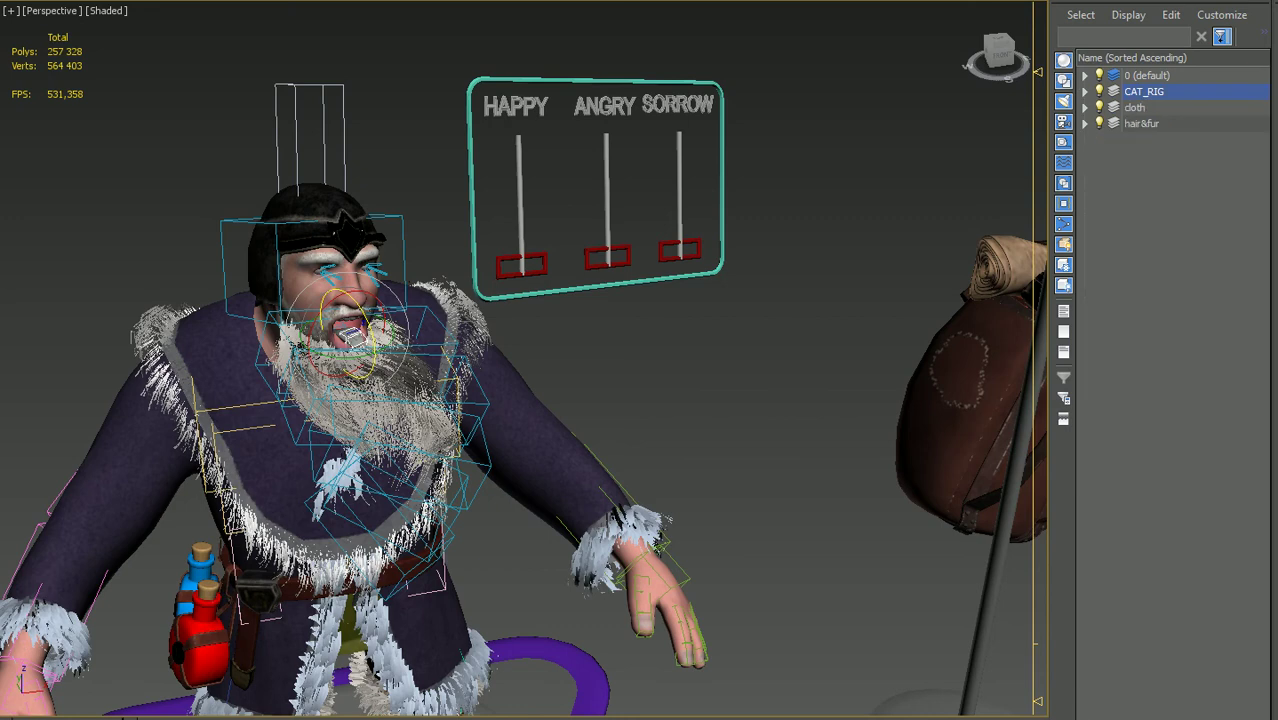
left_click(1099, 91)
left_click(1099, 107)
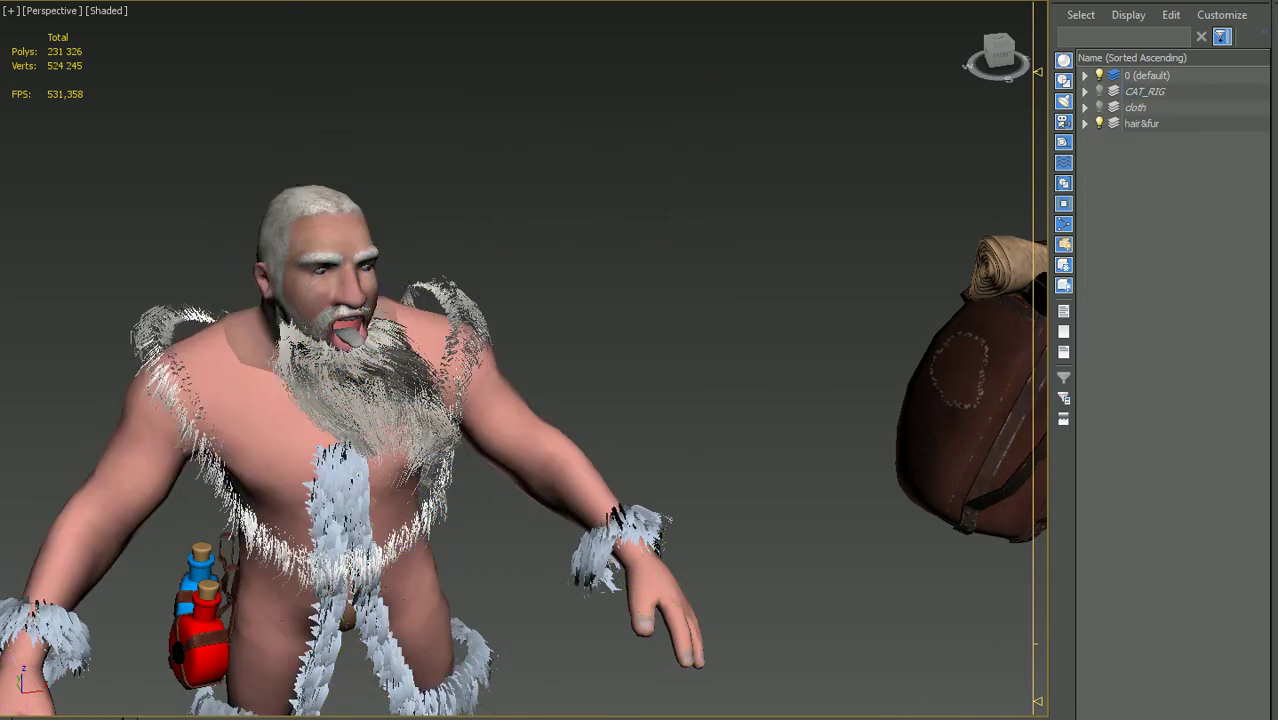
left_click(1099, 91)
Expand the 0 (default) layer and bring the feet and pedestal into view.
middle_click_drag(500, 500, 500, 330)
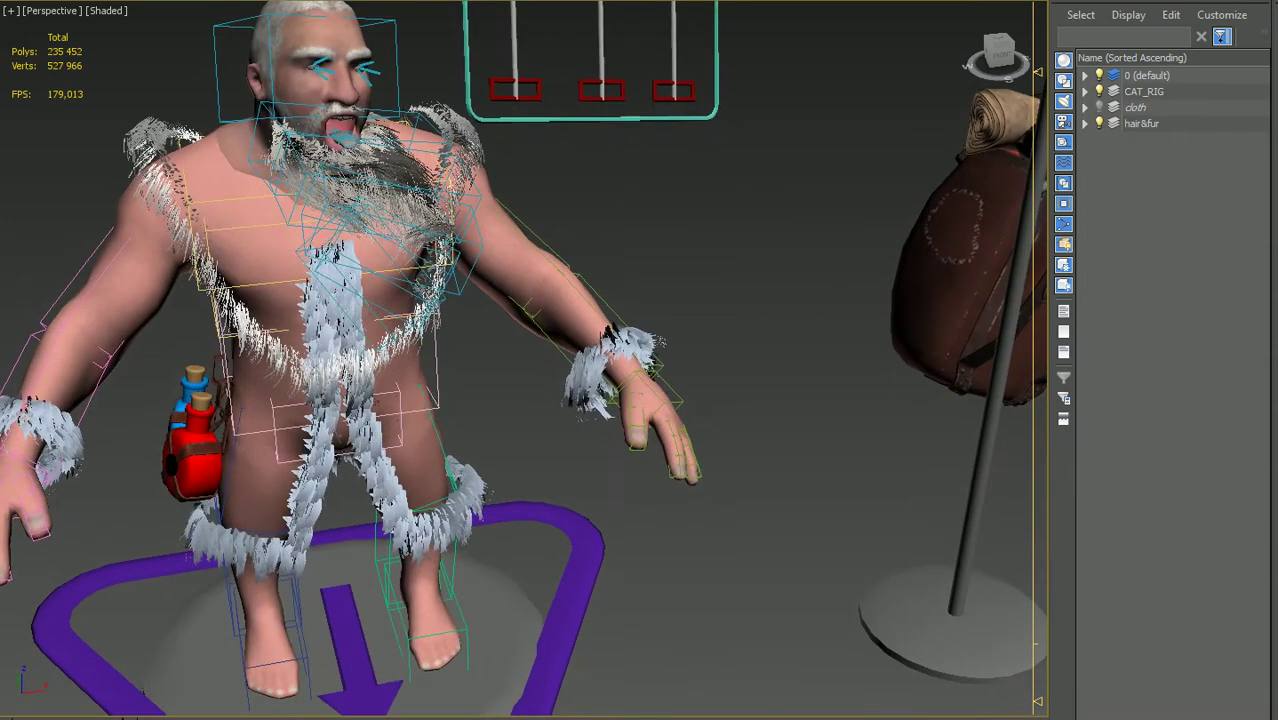
left_click(1085, 75)
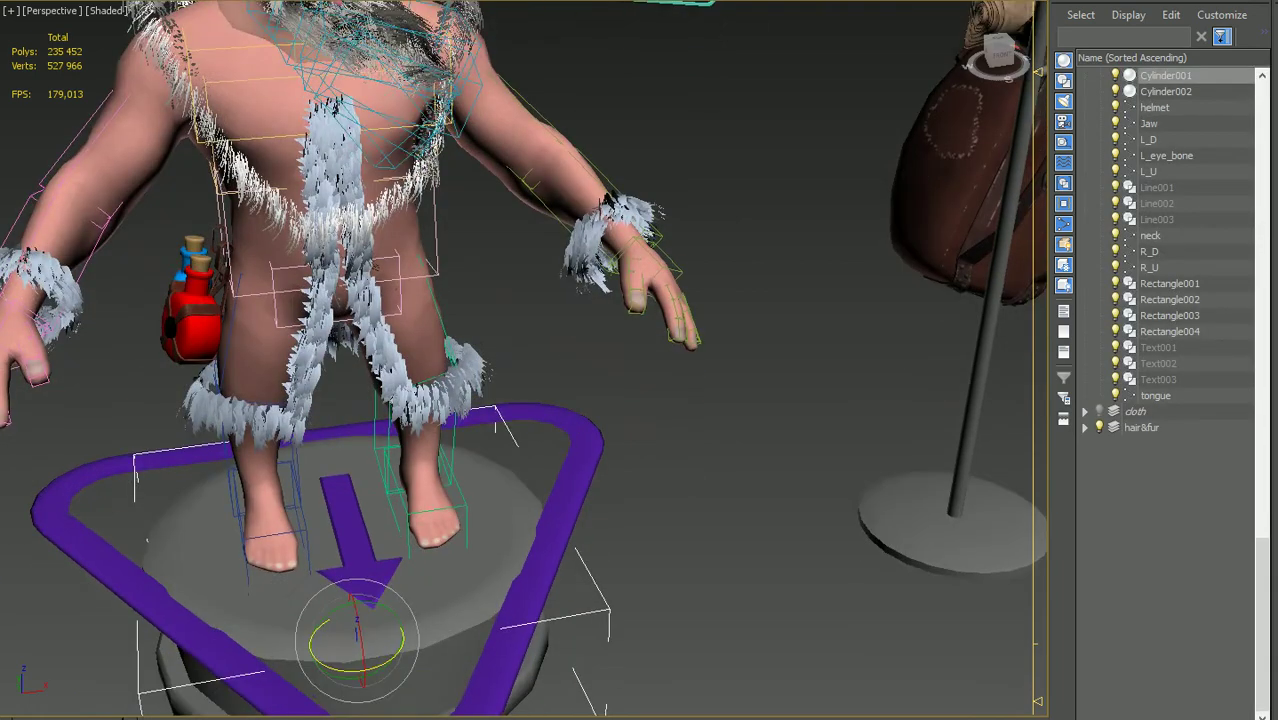
middle_click_drag(500, 500, 500, 350)
middle_click_drag(500, 450, 560, 450, "alt")
Move CATRigLLegPlatform up, back down, then left across the pedestal, bending the leg.
left_click(425, 490)
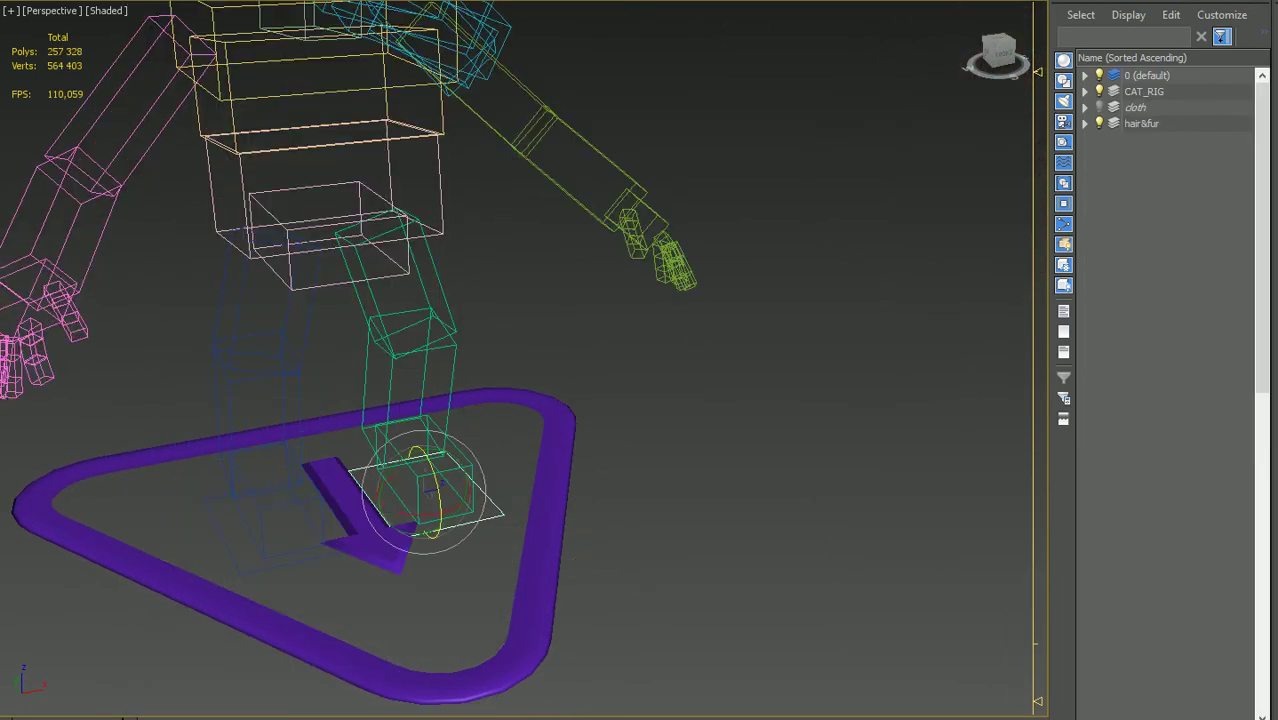
scroll(425, 480, "up", 3)
key("w")
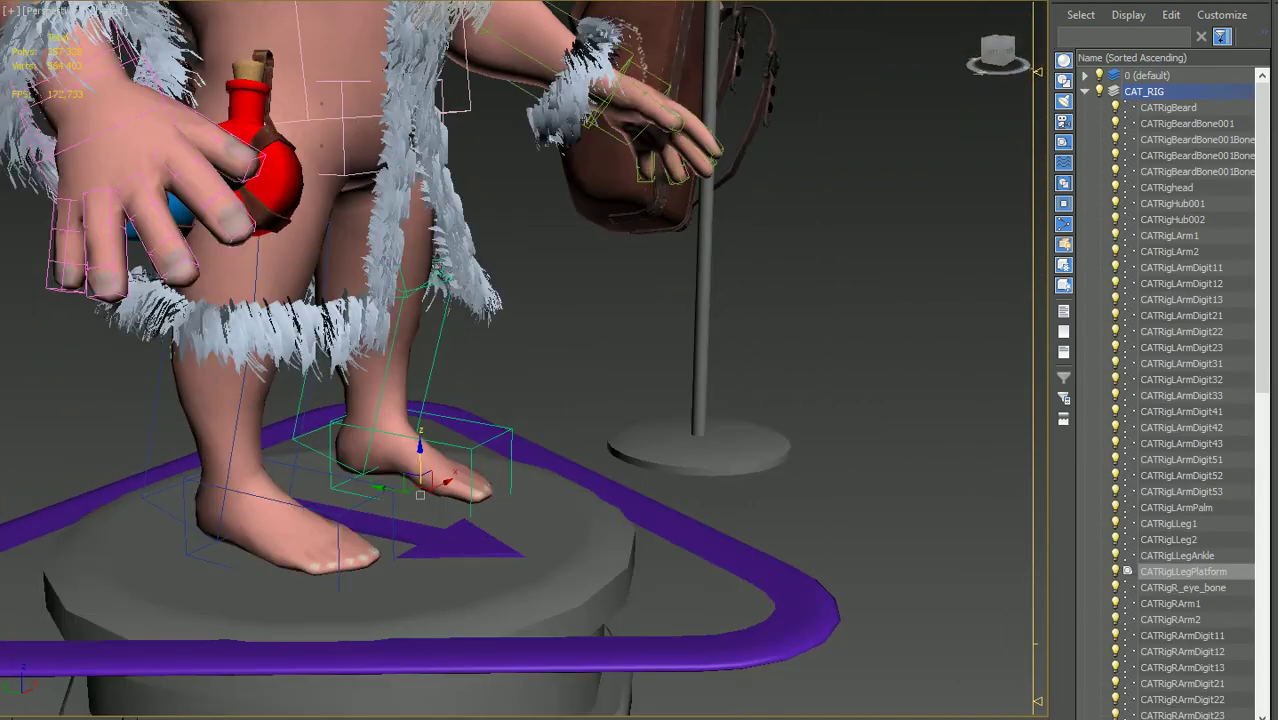
mouse_move(412, 483)
left_mouse_down()
mouse_move(471, 414)
mouse_move(482, 435)
left_mouse_up()
middle_click_drag(482, 435, 600, 425, "alt")
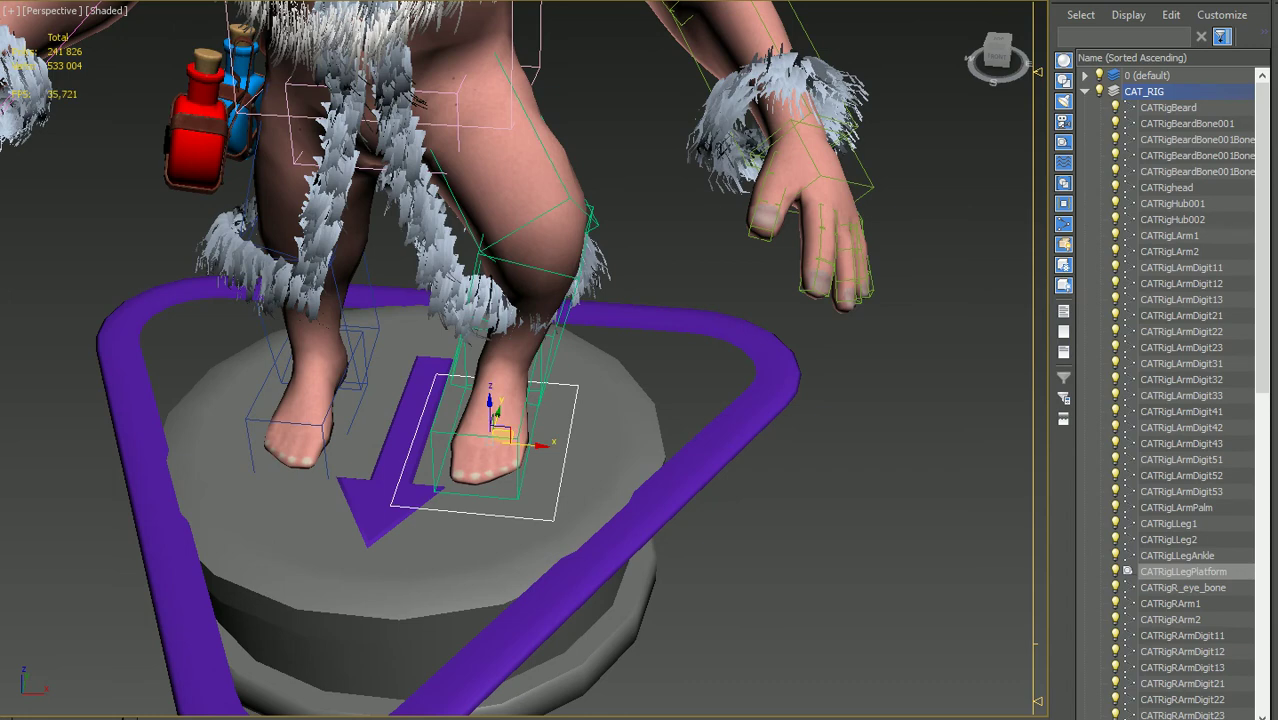
mouse_move(500, 435)
left_mouse_down()
mouse_move(405, 445)
mouse_move(442, 458)
mouse_move(450, 492)
left_mouse_up()
middle_click_drag(450, 492, 450, 430, "alt")
scroll(480, 360, "up", 3)
scroll(480, 360, "up", 3)
Move the CATRigLArmPalm control to bring the left hand up and inward.
scroll(480, 360, "up", 2)
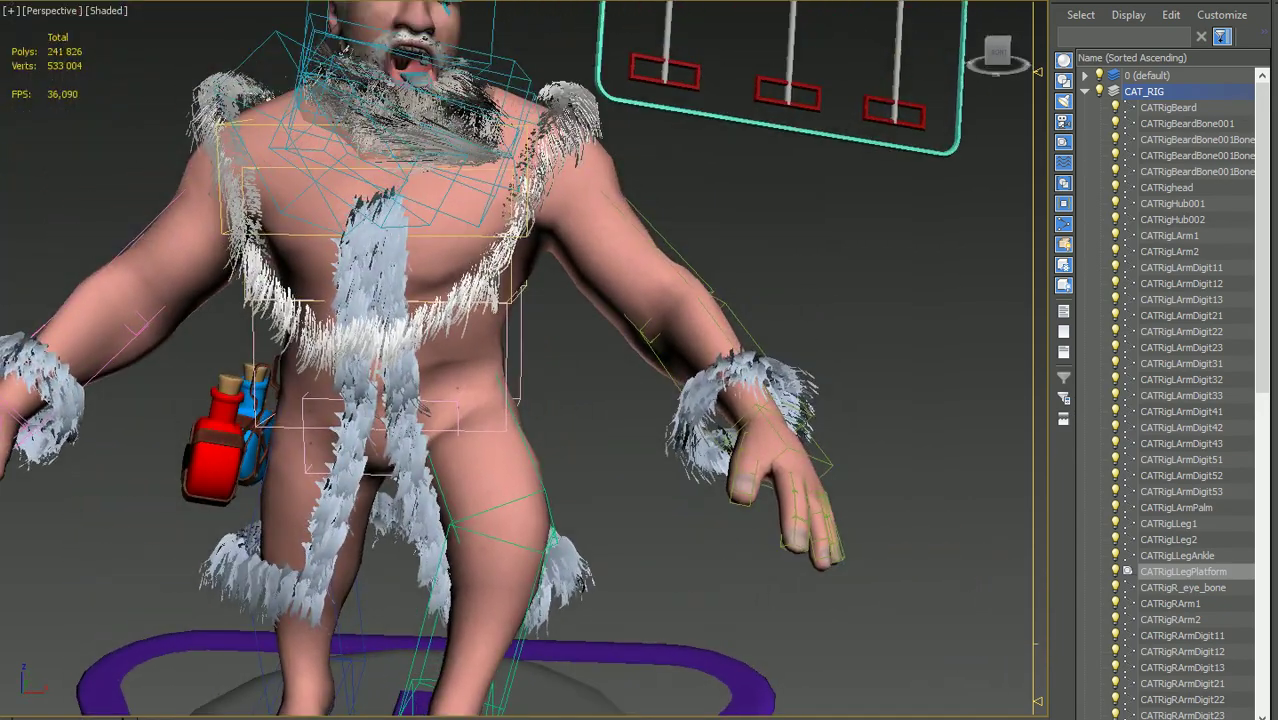
left_click(800, 450)
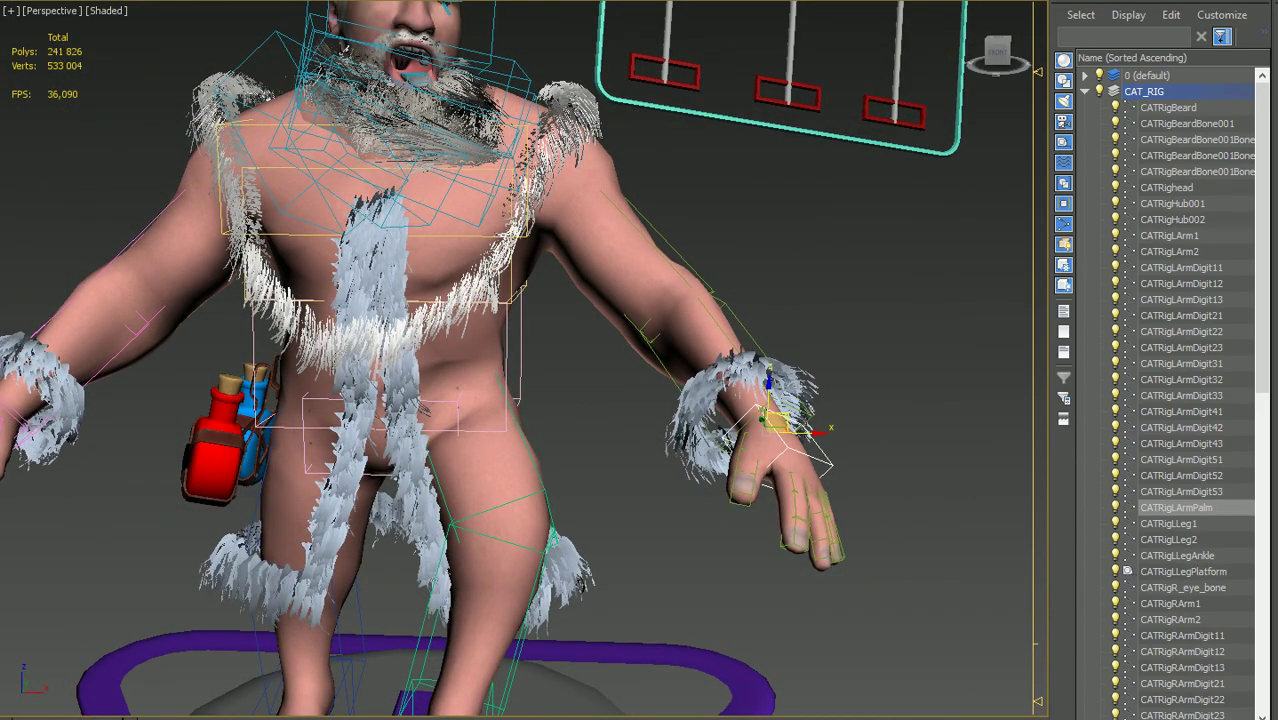
mouse_move(775, 425)
left_mouse_down()
mouse_move(700, 300)
mouse_move(662, 300)
mouse_move(652, 318)
mouse_move(662, 300)
left_mouse_up()
middle_click_drag(662, 300, 548, 365, "alt")
Hide the hair&fur layer, then show the cloth and hair&fur layers again.
left_click(1085, 91)
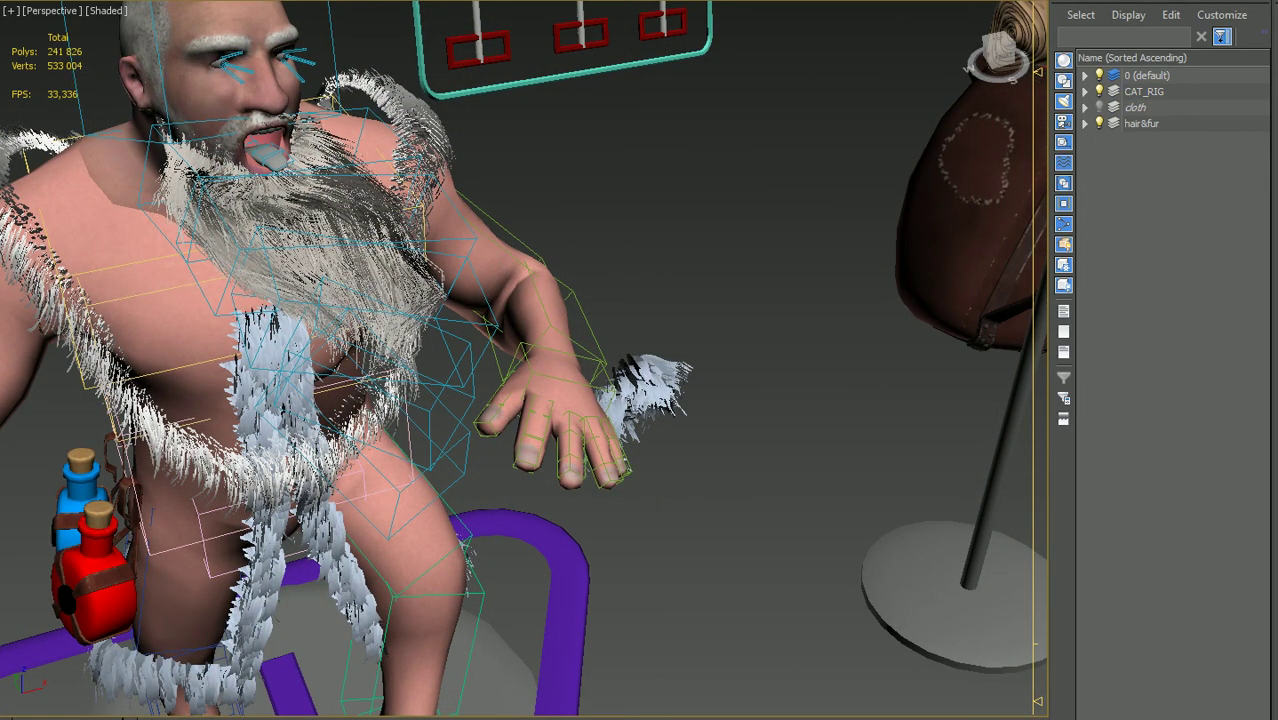
left_click(1099, 123)
middle_click_drag(700, 400, 600, 400, "alt")
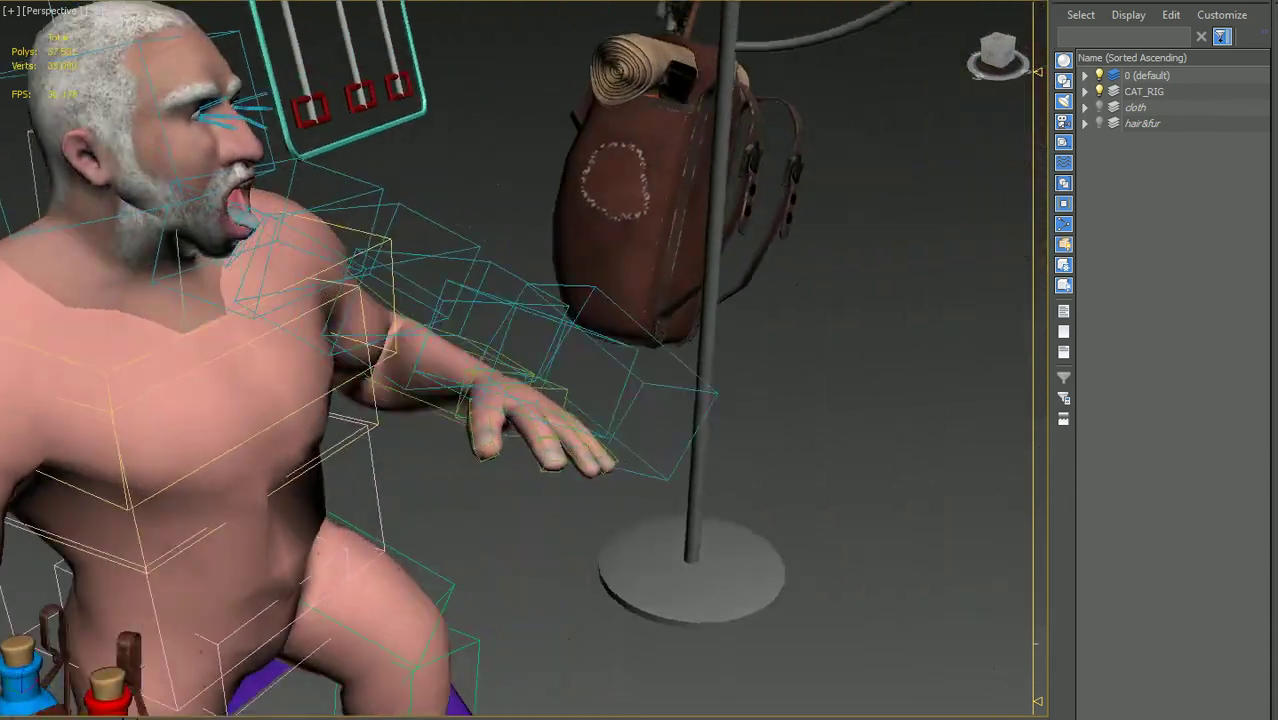
scroll(520, 360, "down", 5)
mouse_move(520, 360)
middle_mouse_down("alt")
mouse_move(520, 420)
mouse_move(520, 320)
mouse_move(560, 400)
mouse_move(580, 390)
mouse_move(540, 400)
mouse_move(790, 390)
middle_mouse_up("alt")
left_click(1099, 107)
left_click(1099, 123)
Frame and inspect the backpack group, then restore the CAT_RIG and cloth layers.
left_click(727, 340)
key("z")
mouse_move(520, 400)
middle_mouse_down("alt")
mouse_move(720, 400)
mouse_move(760, 420)
mouse_move(700, 410)
middle_mouse_up("alt")
left_click(1099, 347)
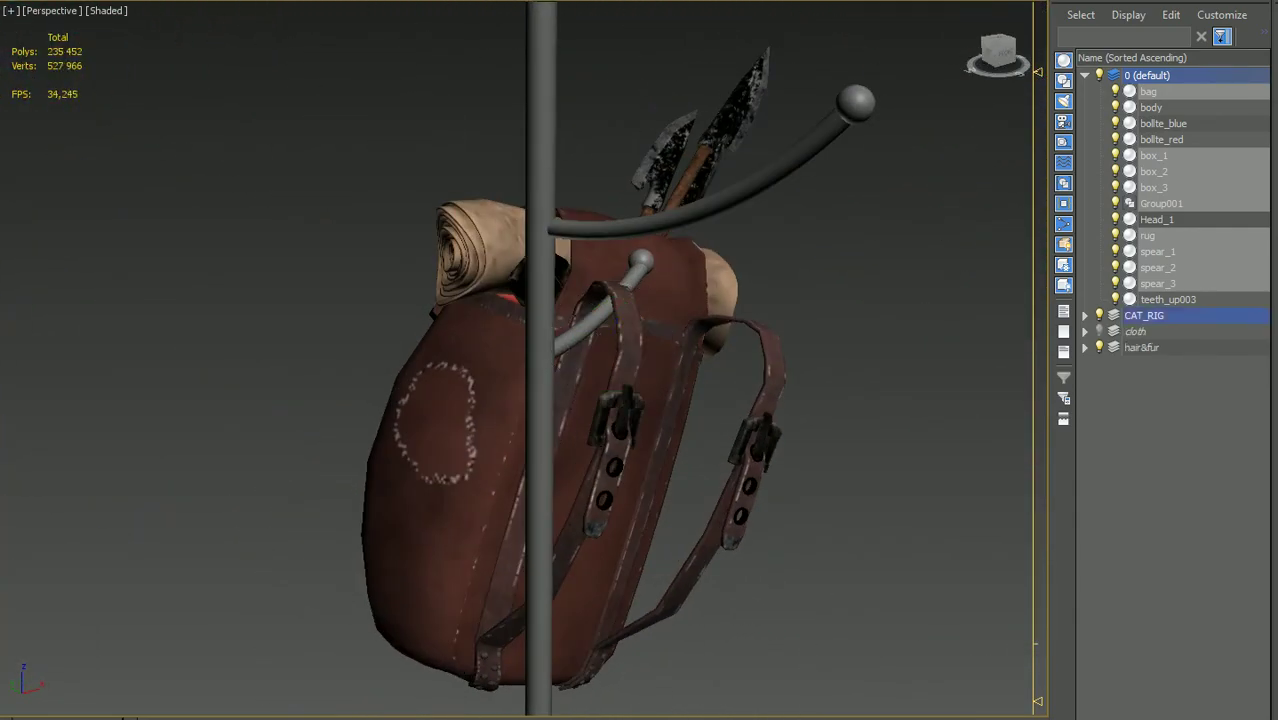
middle_click_drag(600, 400, 690, 380, "alt")
left_click(1085, 315)
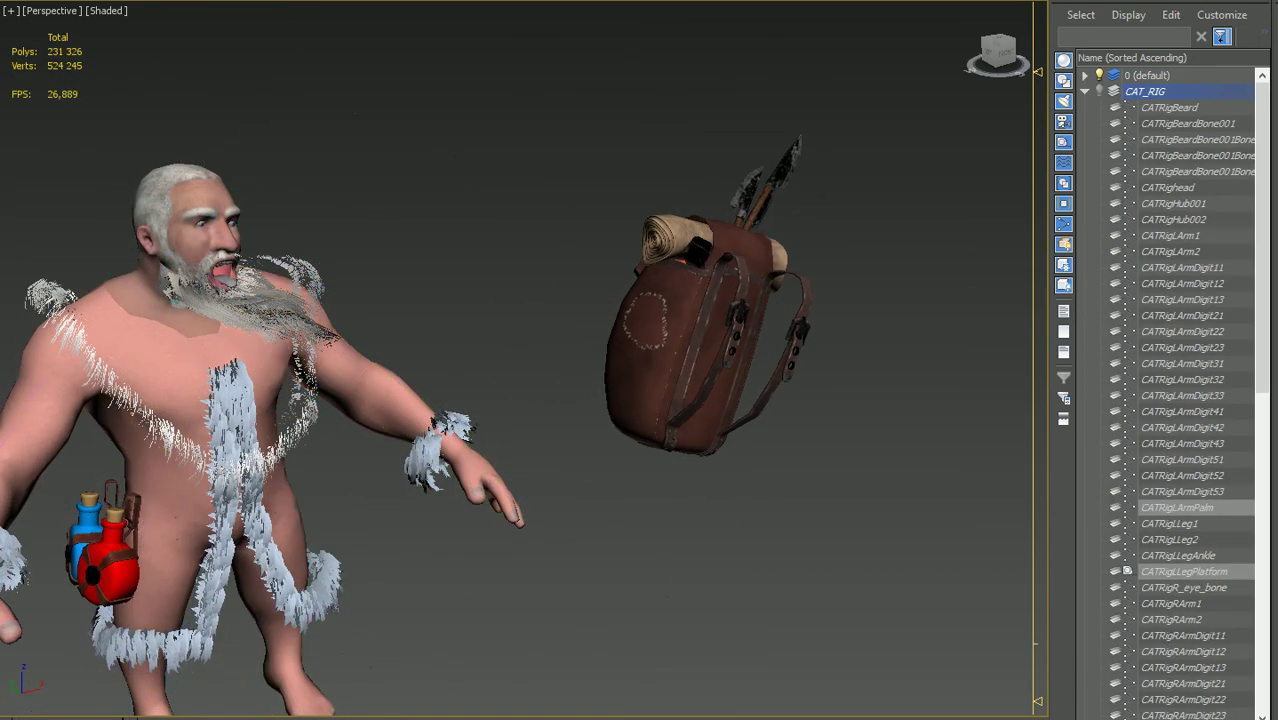
left_click(1099, 107)
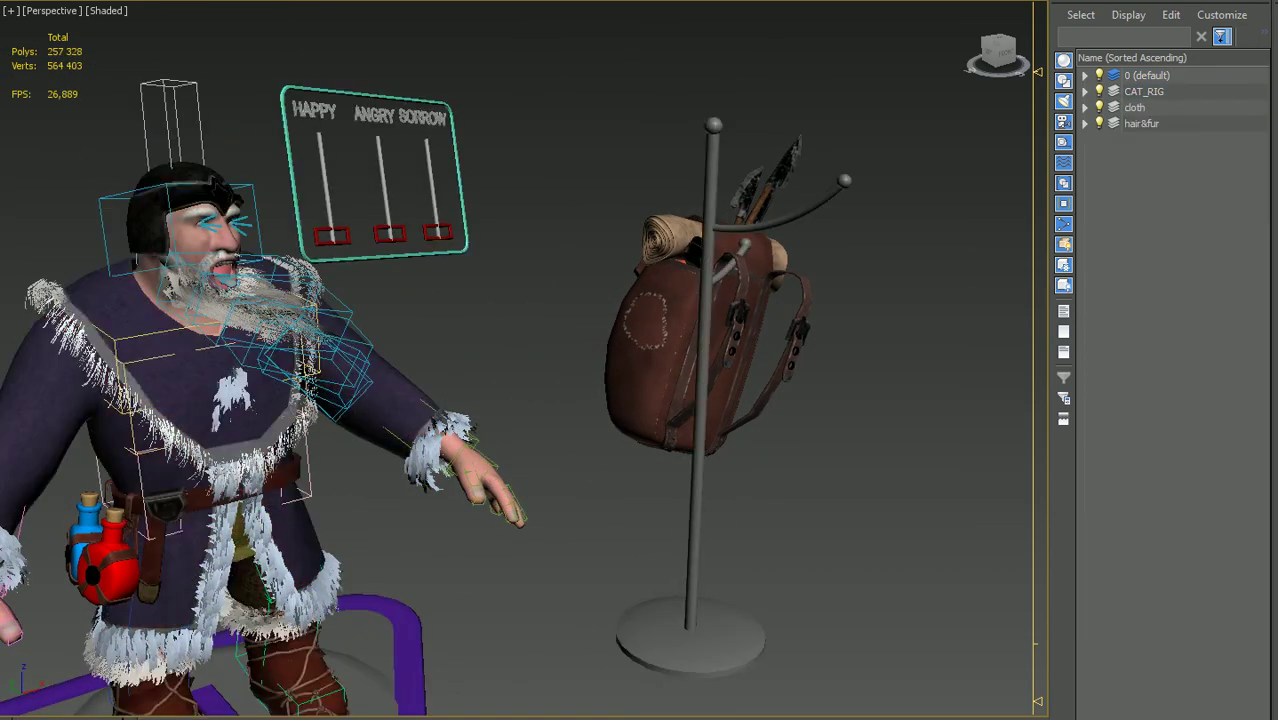
Zoom to the boots and select CATRigRLegPlatform, using Shift+G to expose the rig.
middle_click_drag(500, 400, 640, 400)
scroll(520, 450, "up", 3)
scroll(520, 450, "up", 3)
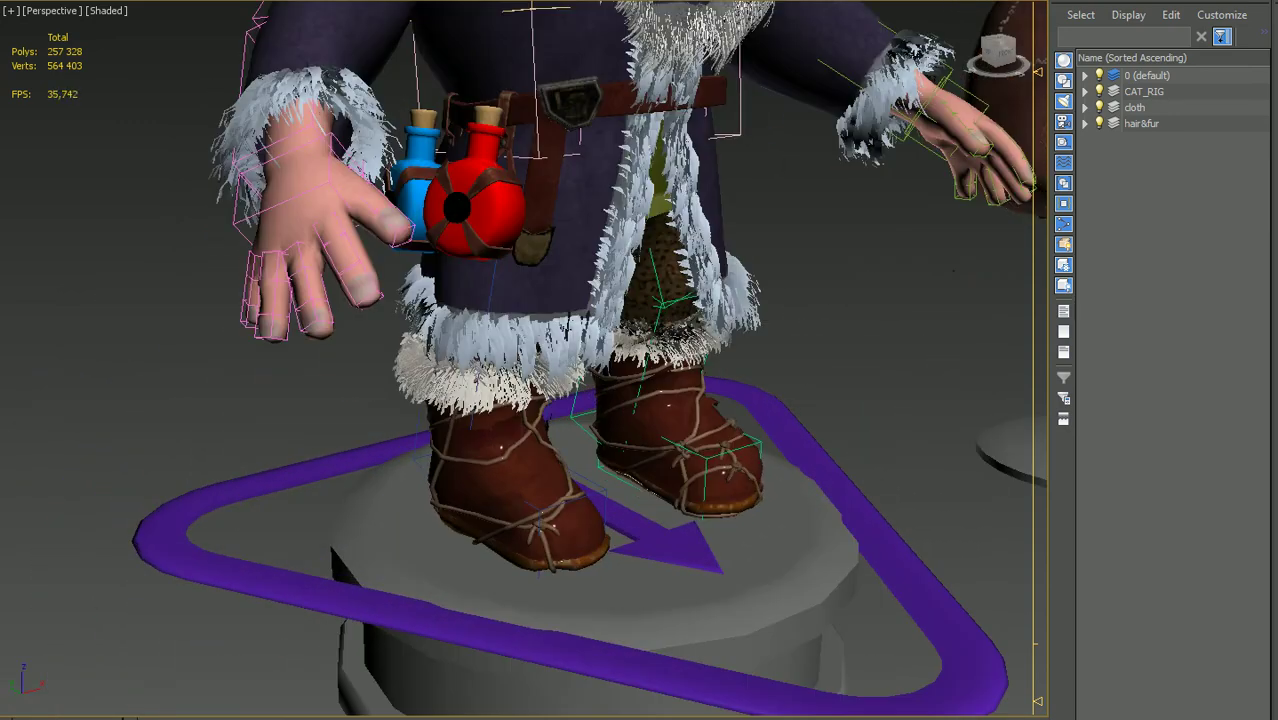
scroll(520, 450, "up", 2)
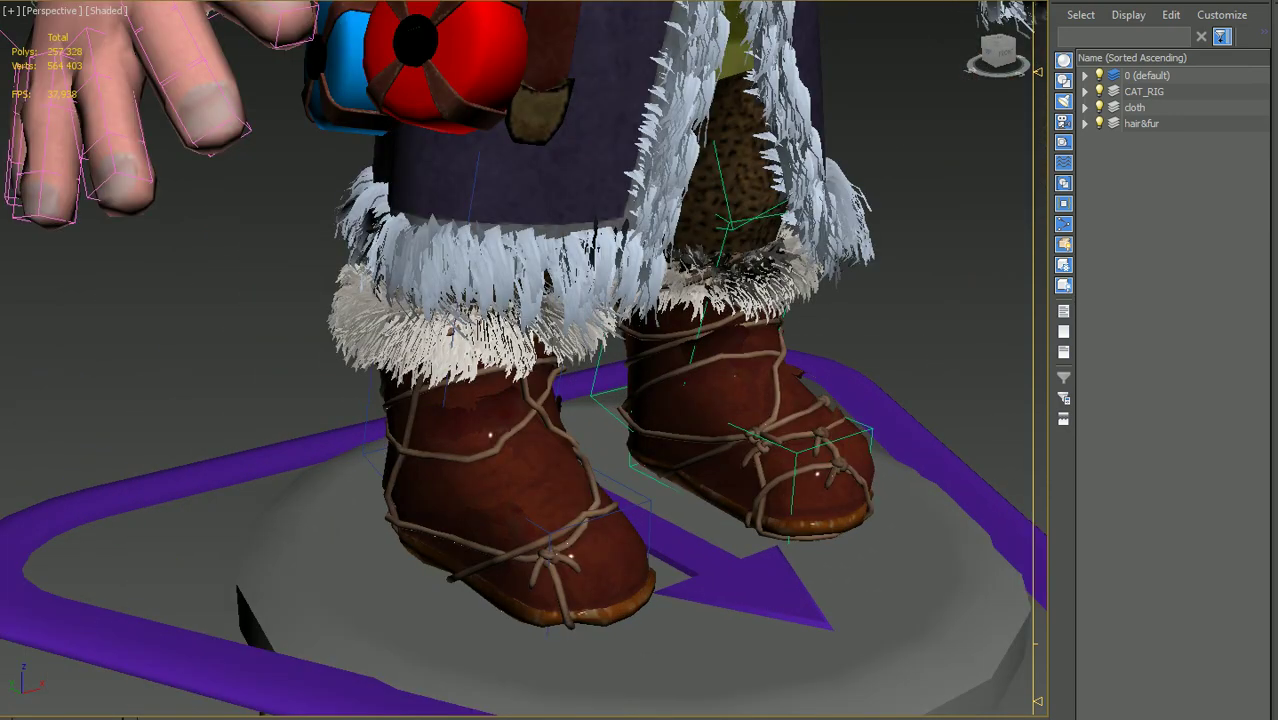
key("shift+g")
left_click(520, 570)
key("shift+g")
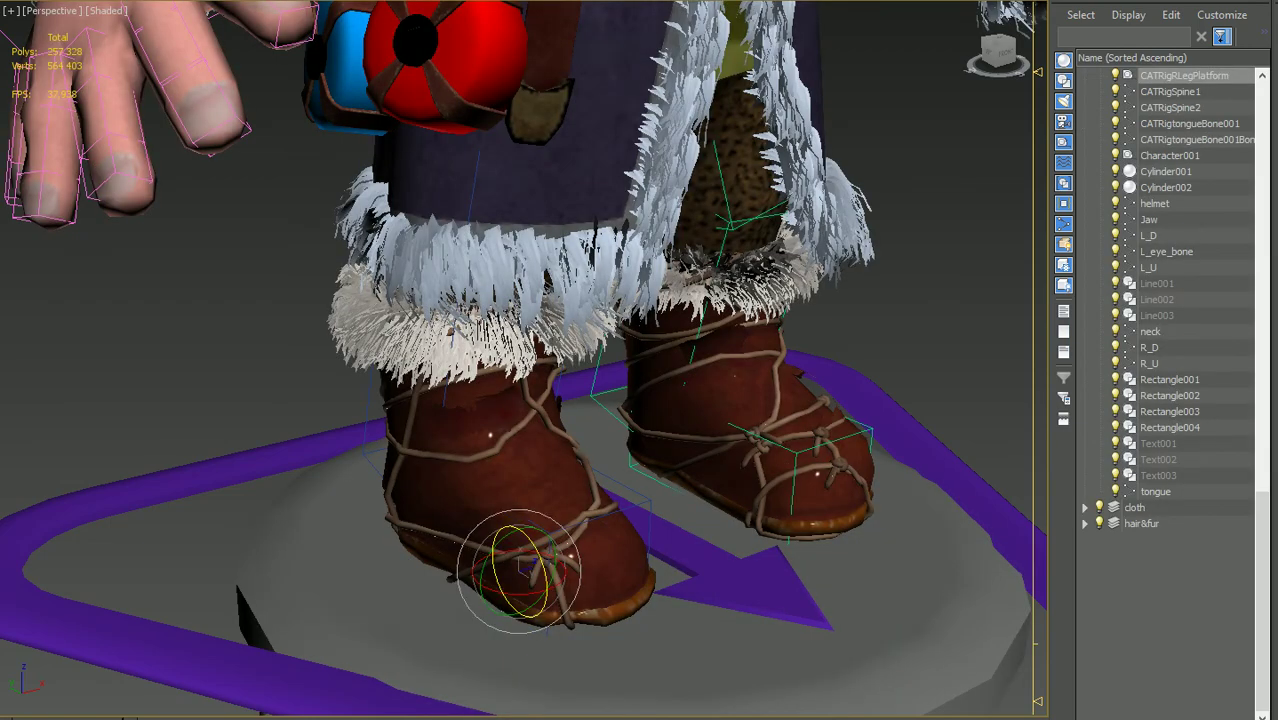
Slide the right boot forward and outward, then view the face and torso.
middle_click_drag(520, 400, 600, 400, "alt")
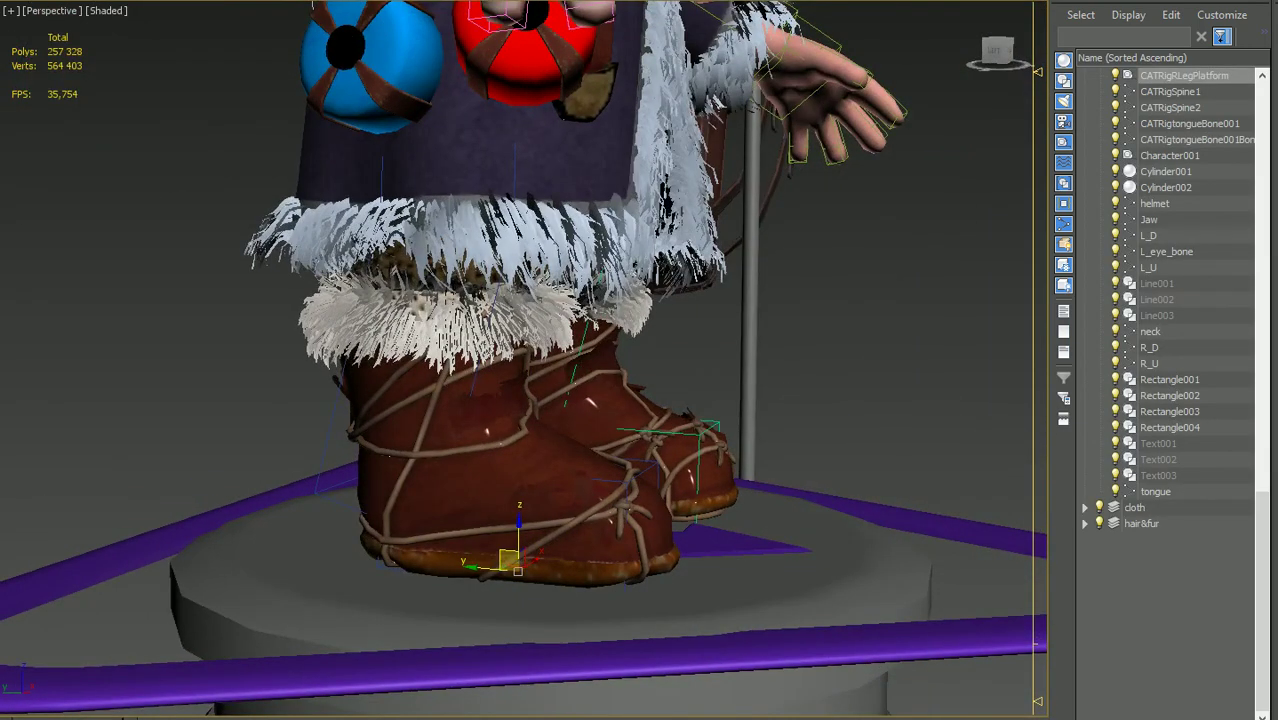
left_click_drag(508, 558, 608, 545)
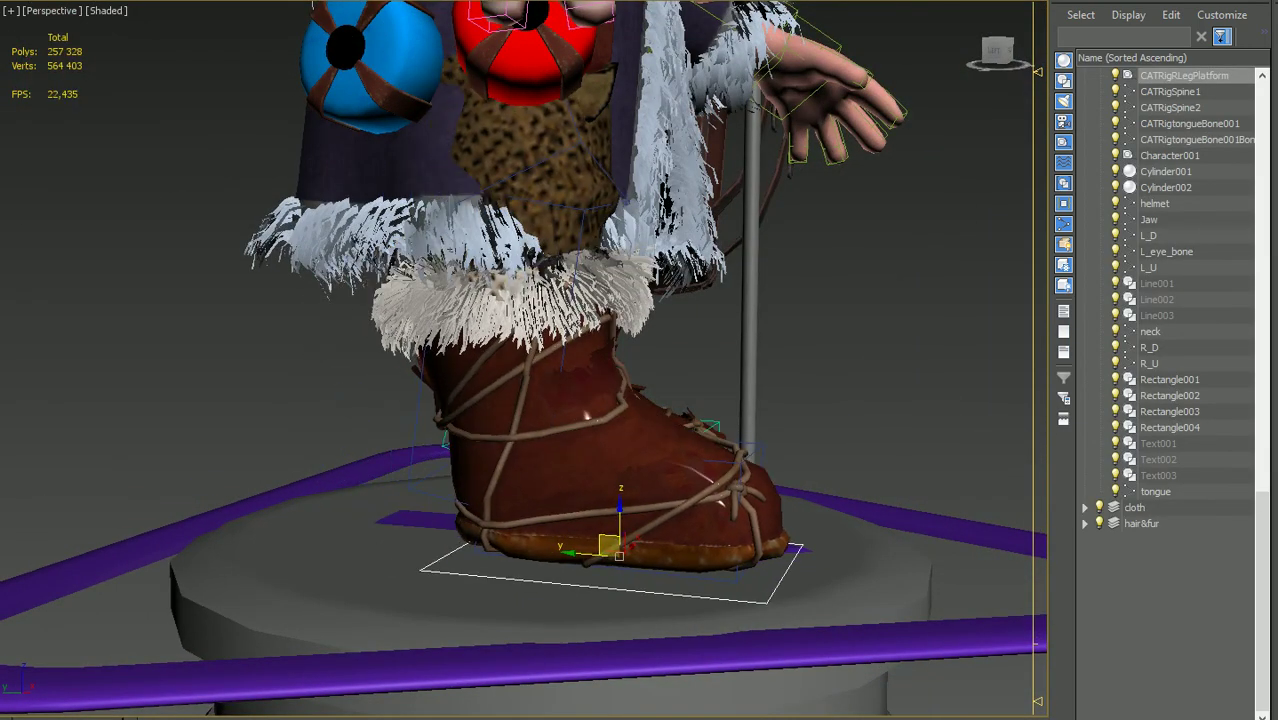
middle_click_drag(520, 400, 440, 380, "alt")
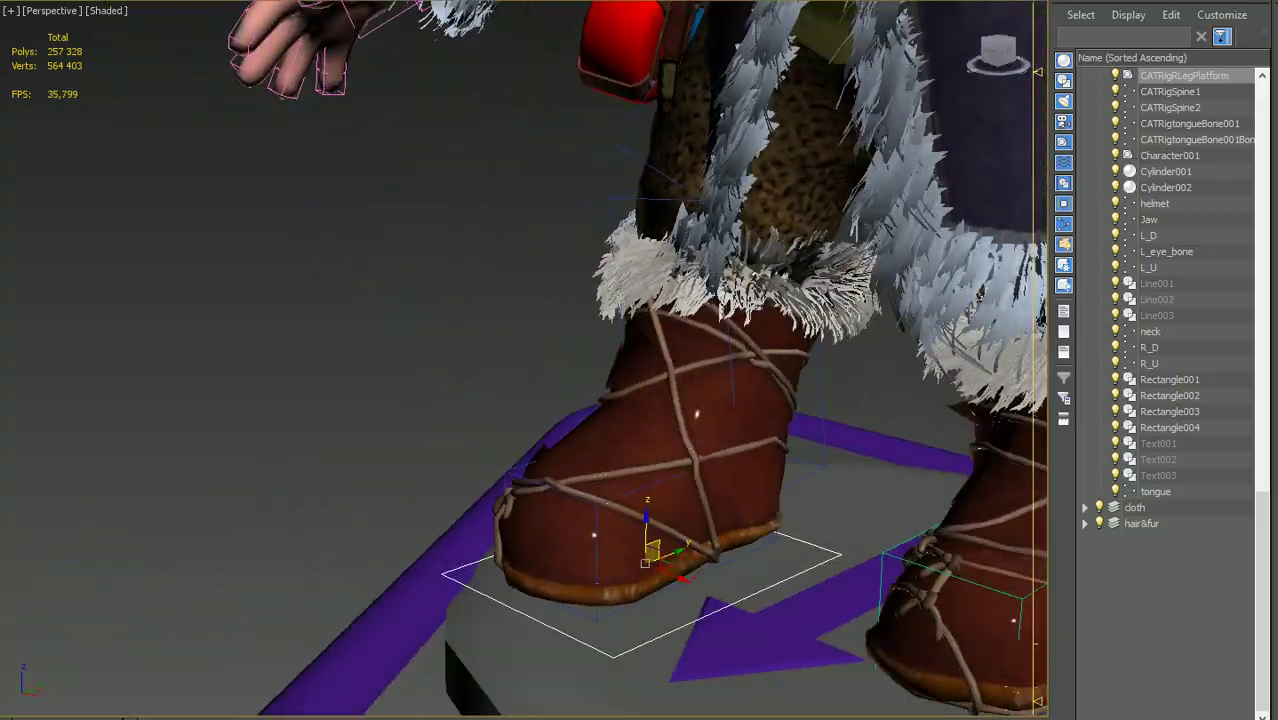
middle_click_drag(520, 400, 600, 400, "alt")
middle_click_drag(520, 300, 520, 500)
scroll(520, 360, "down", 3)
Select and frame the helmet, raising it above the dwarf's head.
scroll(520, 300, "up", 2)
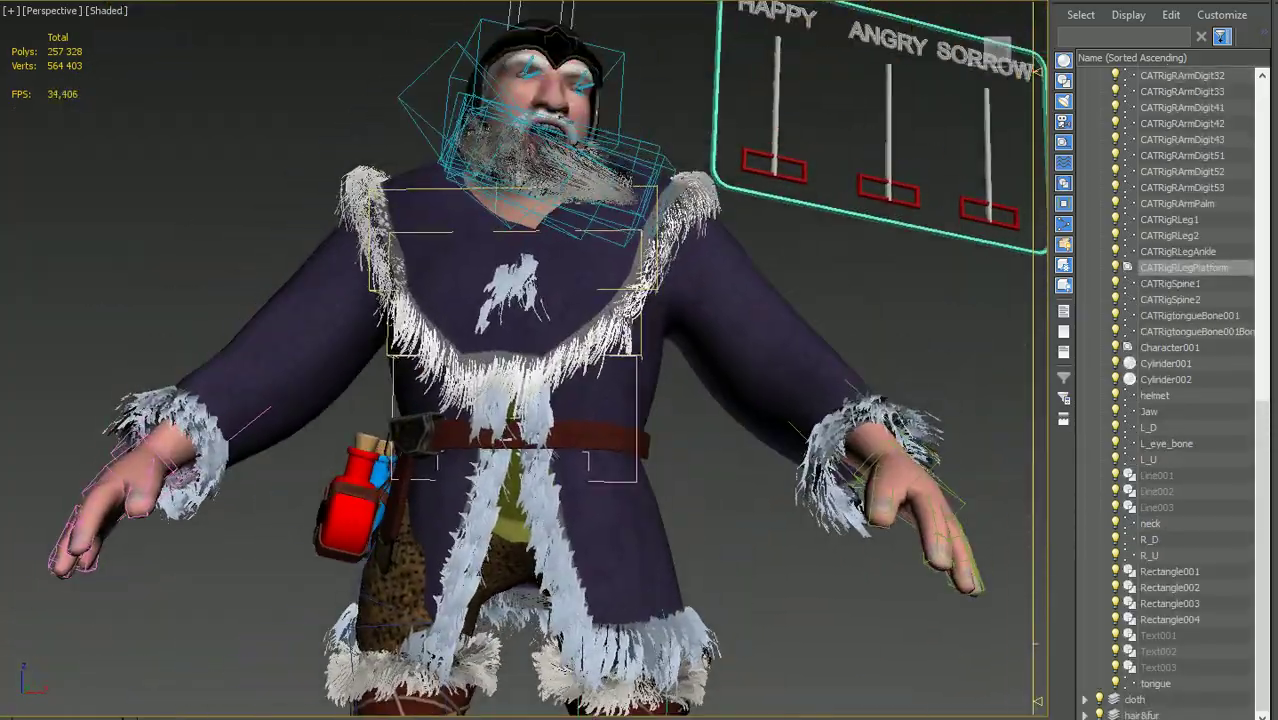
middle_click_drag(520, 400, 800, 400, "alt")
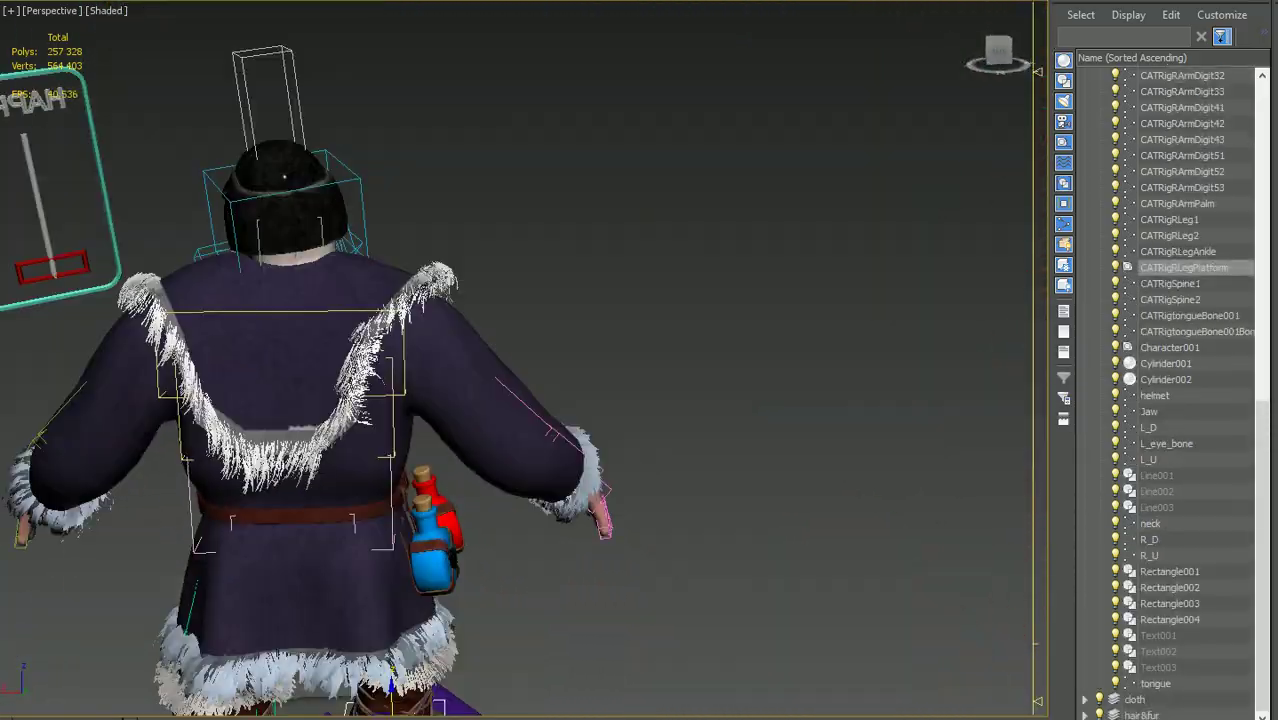
middle_click_drag(520, 400, 780, 400, "alt")
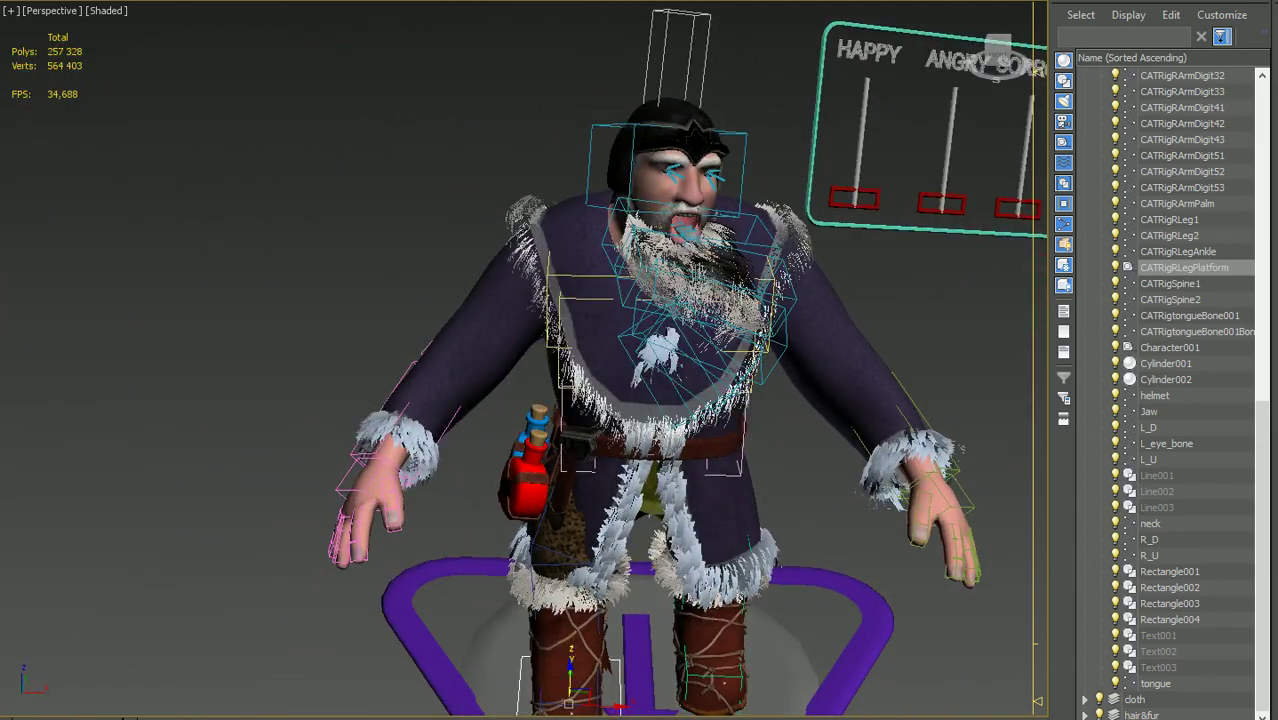
left_click(1154, 395)
key("z")
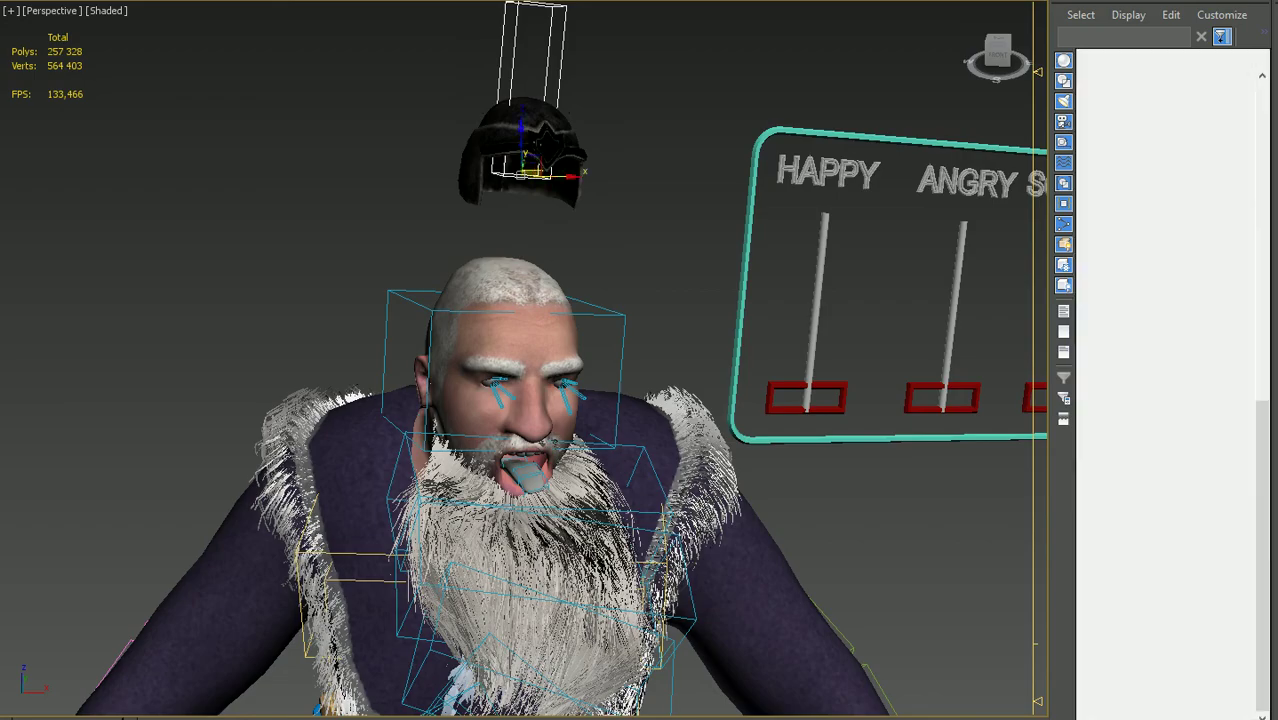
mouse_move(520, 400)
middle_mouse_down("alt")
mouse_move(760, 380)
mouse_move(520, 330)
mouse_move(530, 250)
middle_mouse_up("alt")
middle_click_drag(520, 360, 440, 360, "alt")
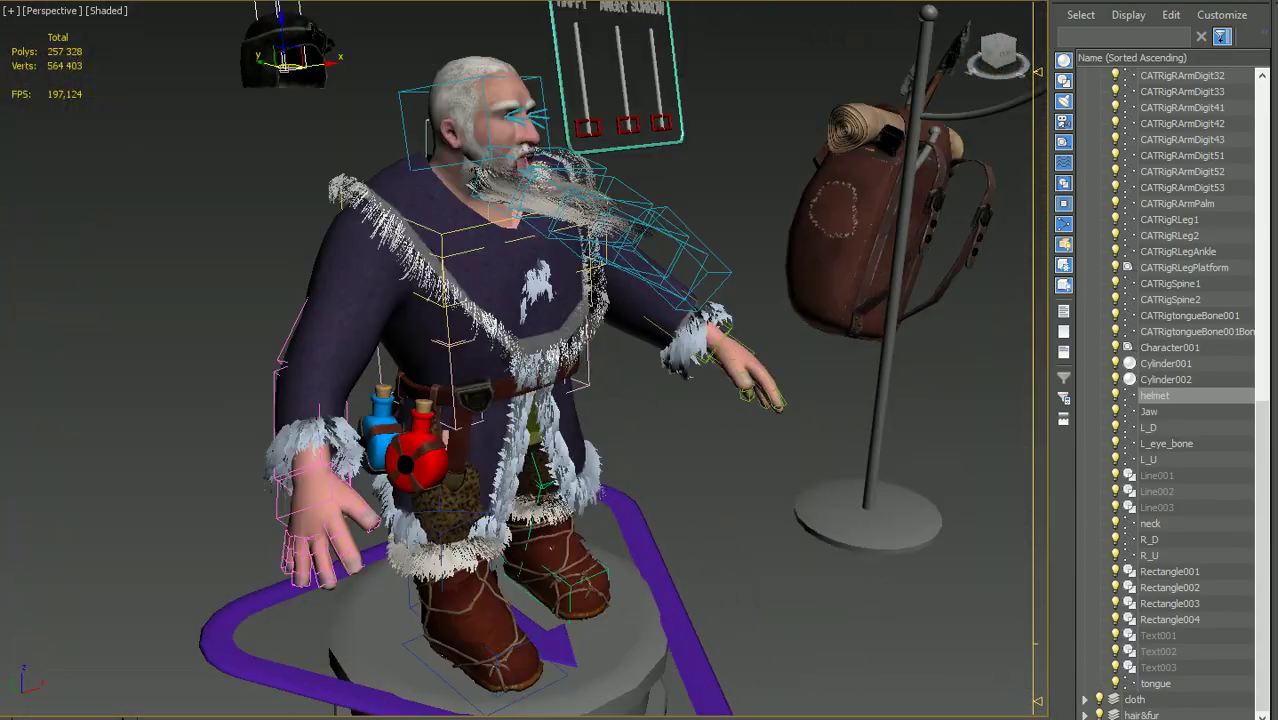